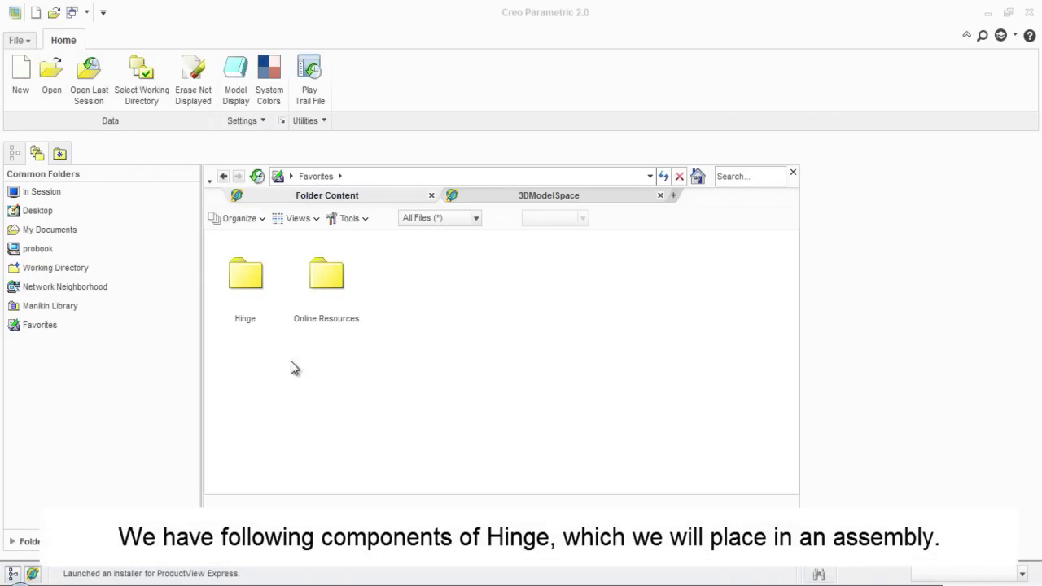
- Open the Hinge folder from Favorites and preview the part_2 and part_3 files
double_click(250, 283)
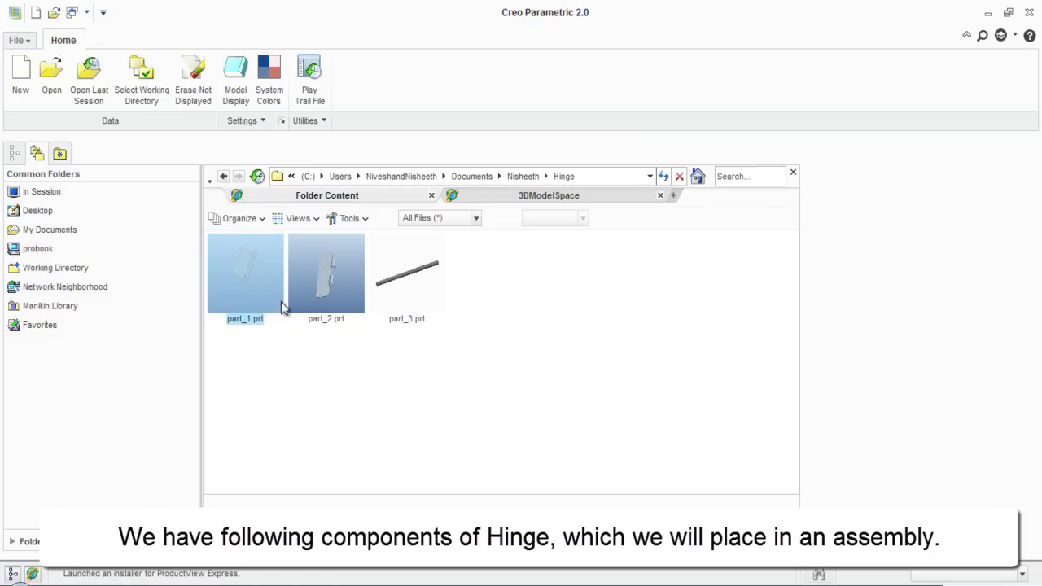
left_click(313, 304)
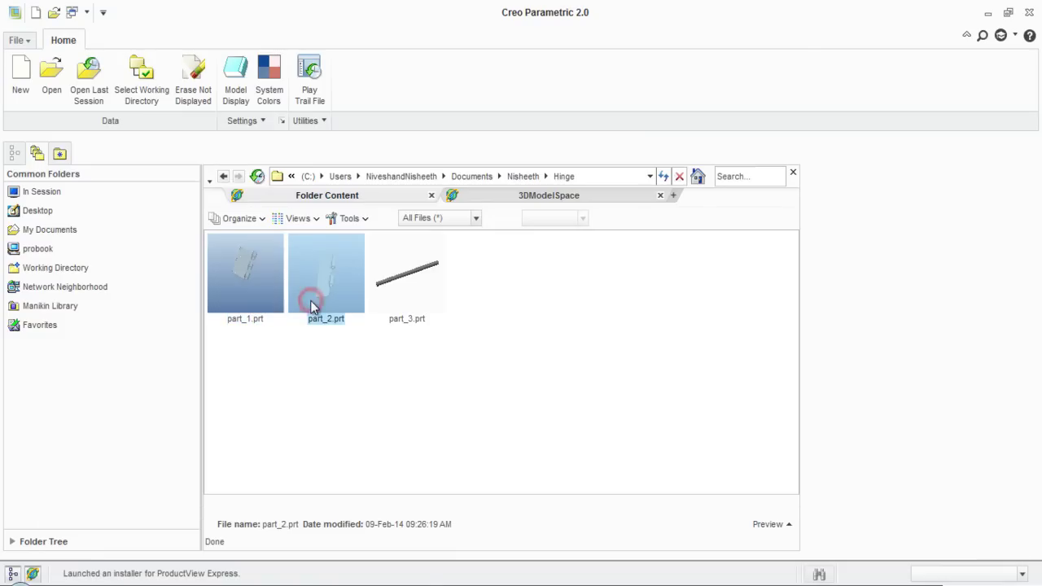
left_click(397, 304)
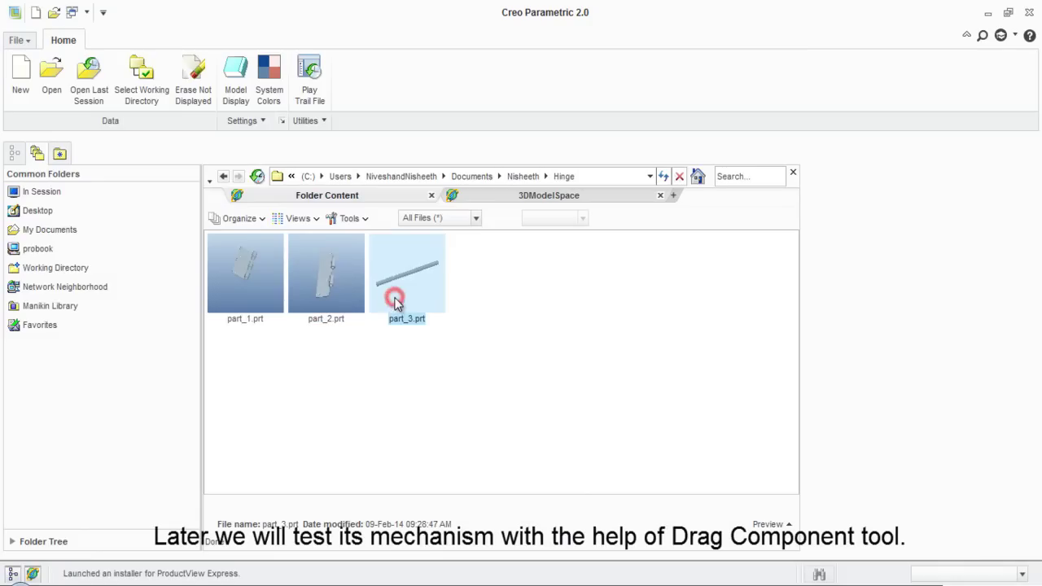
left_click(553, 312)
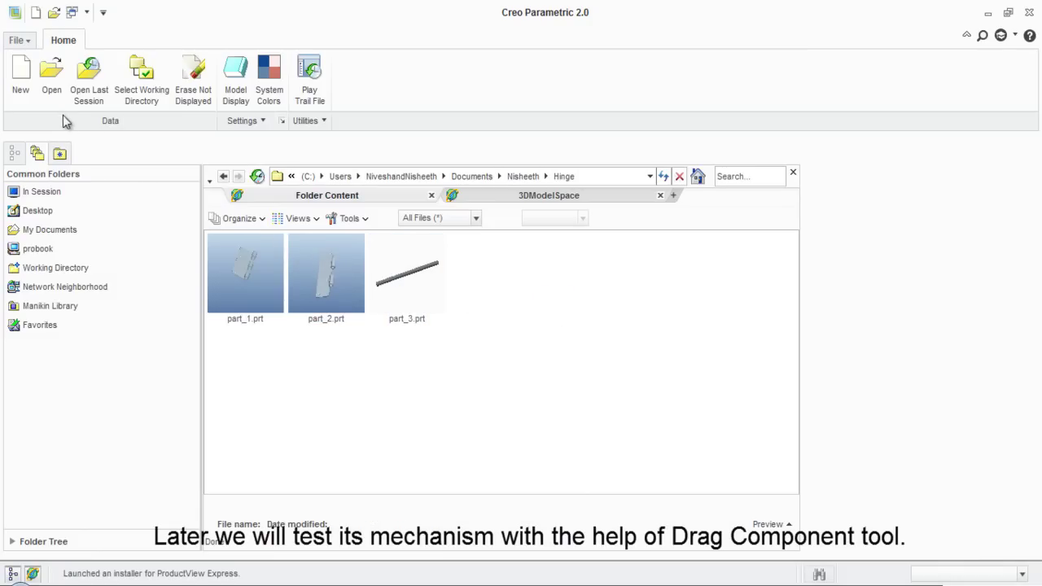
- Create a new Design assembly named Hinge using the default template
left_click(20, 91)
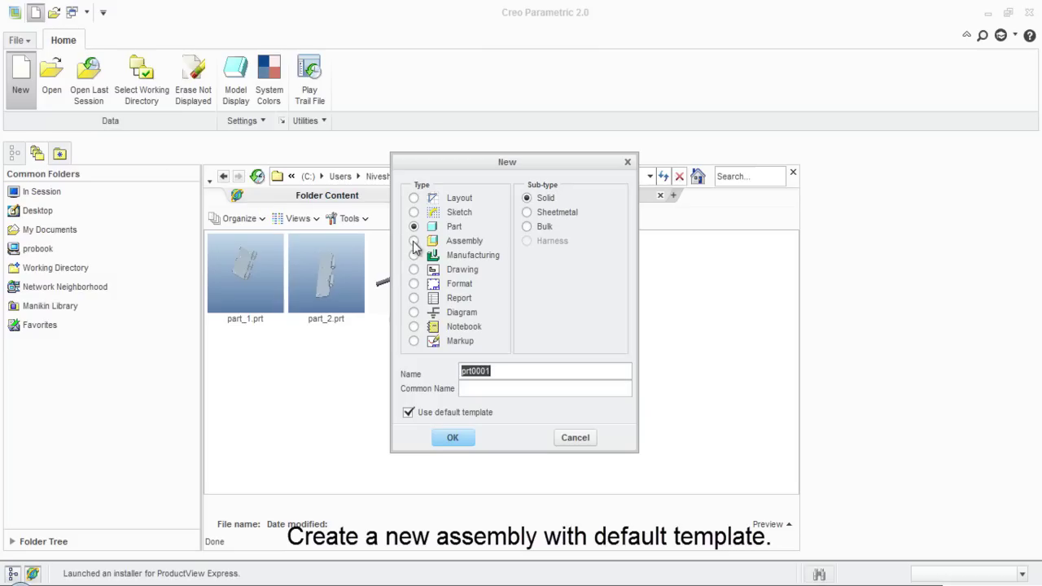
left_click(414, 241)
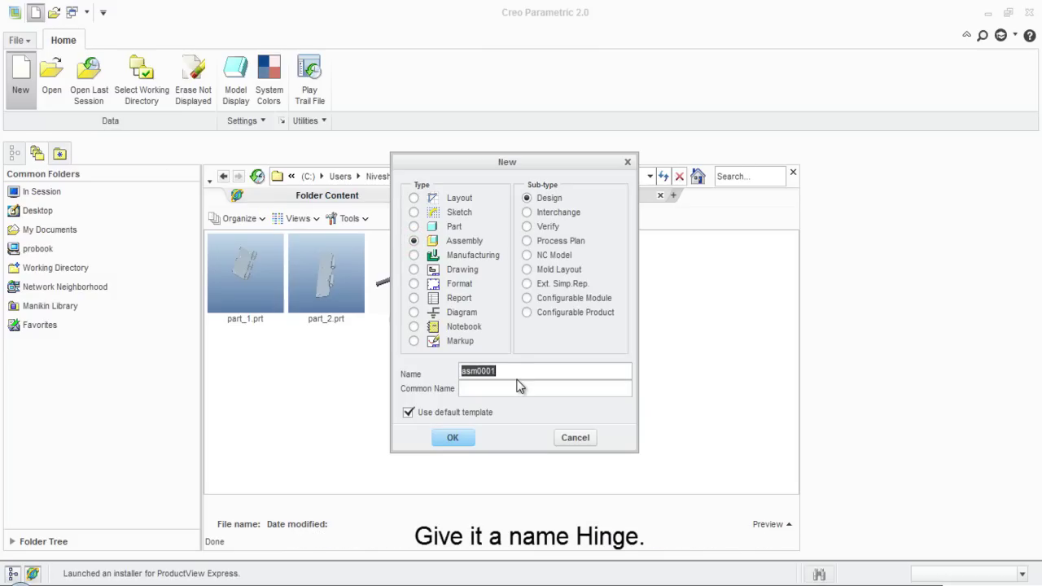
type("Hinge")
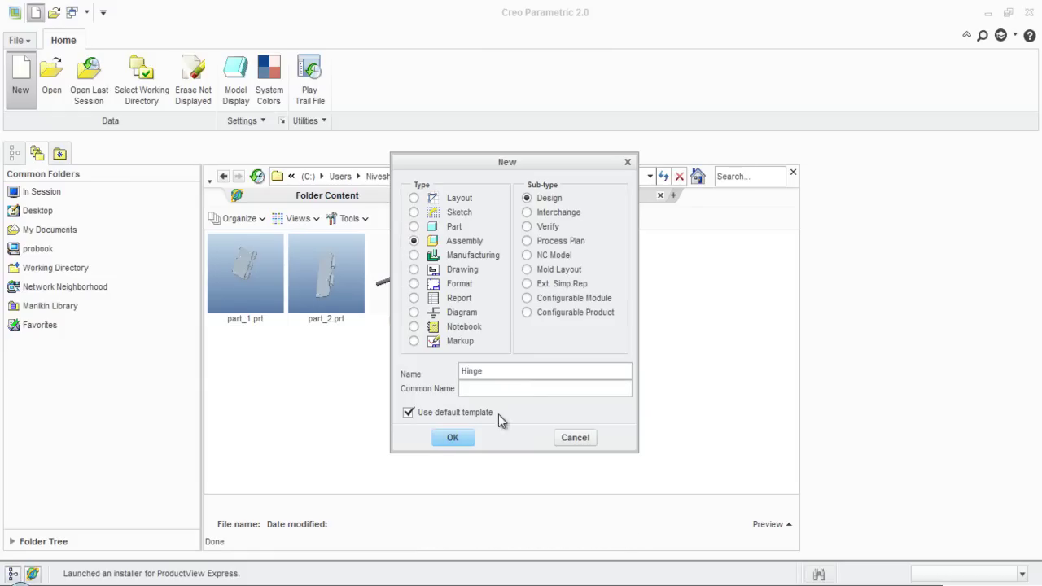
left_click(454, 437)
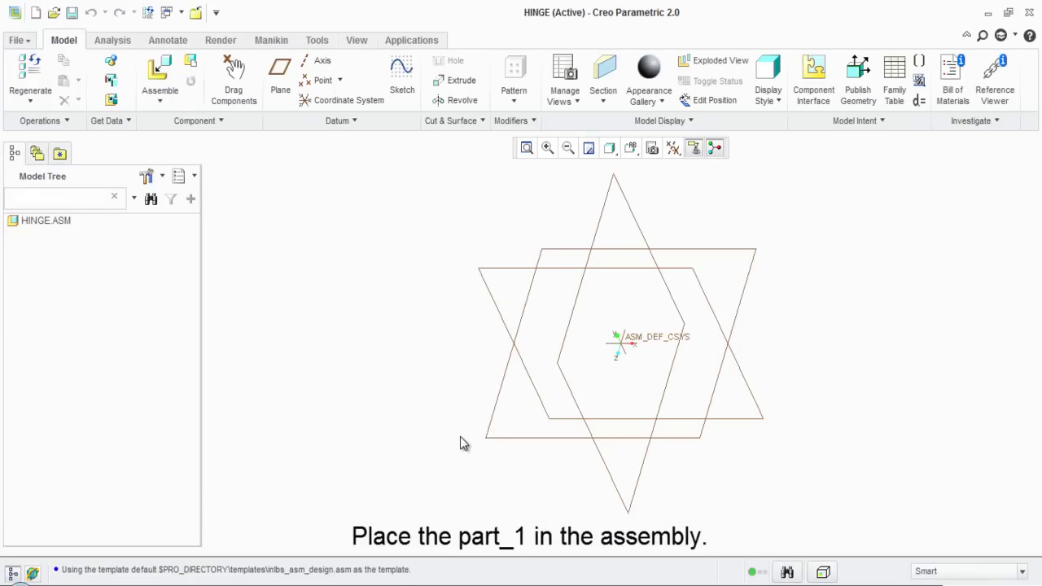
- Assemble part_1.prt from the Favorites Hinge folder into the HINGE assembly
left_click(160, 90)
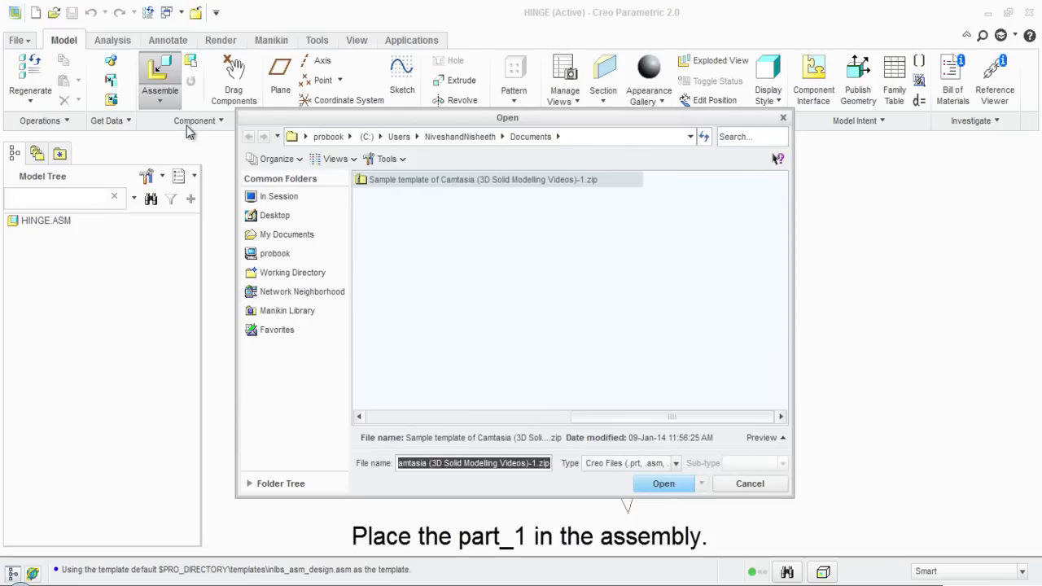
left_click(252, 273)
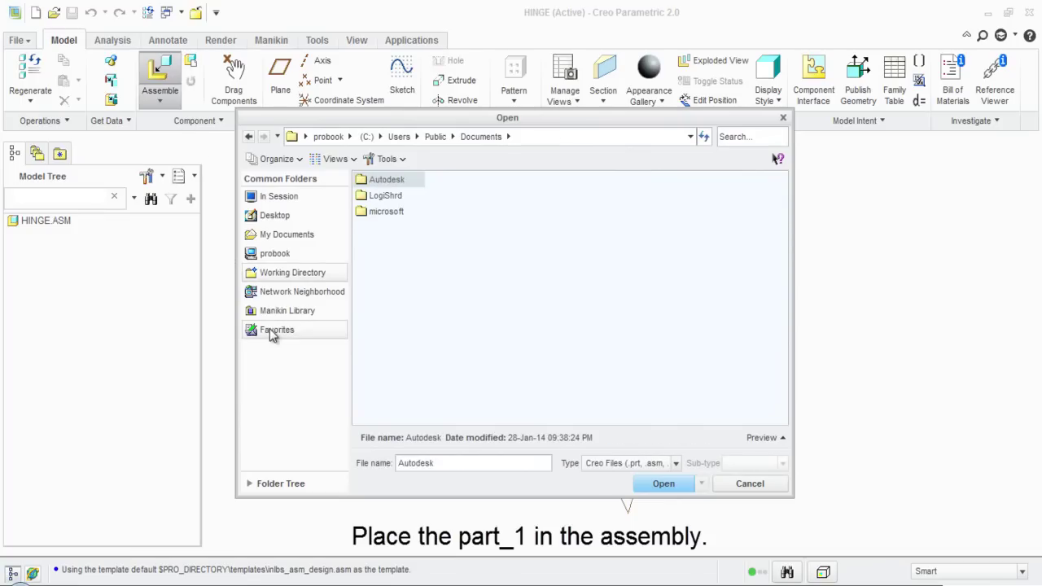
left_click(275, 329)
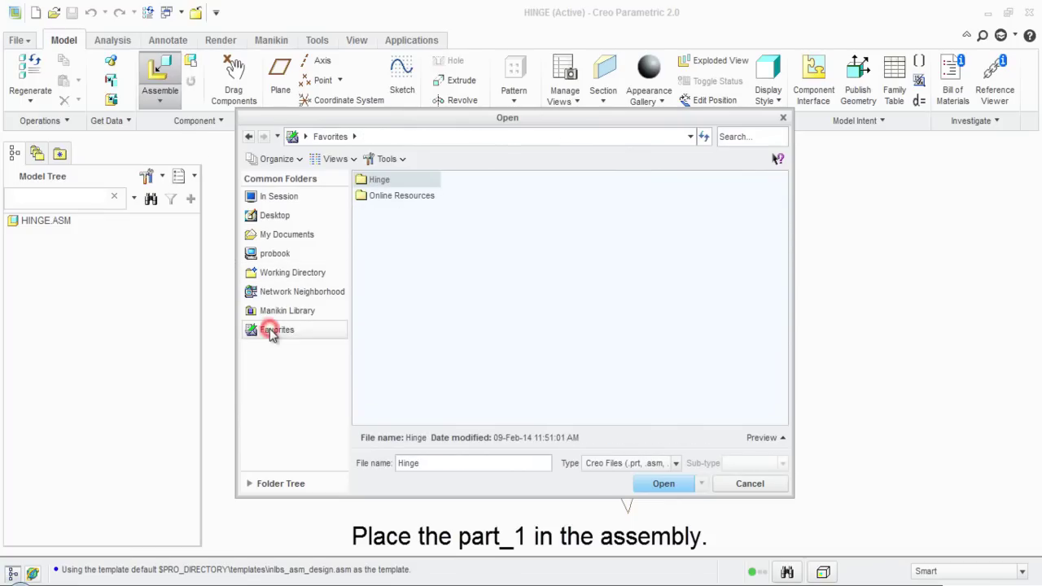
double_click(362, 180)
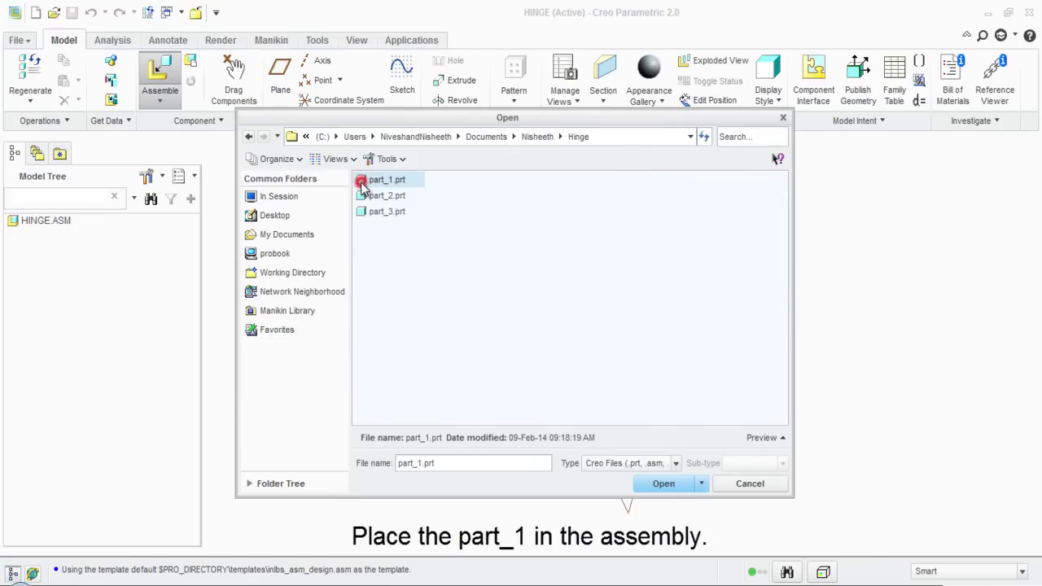
left_click(663, 483)
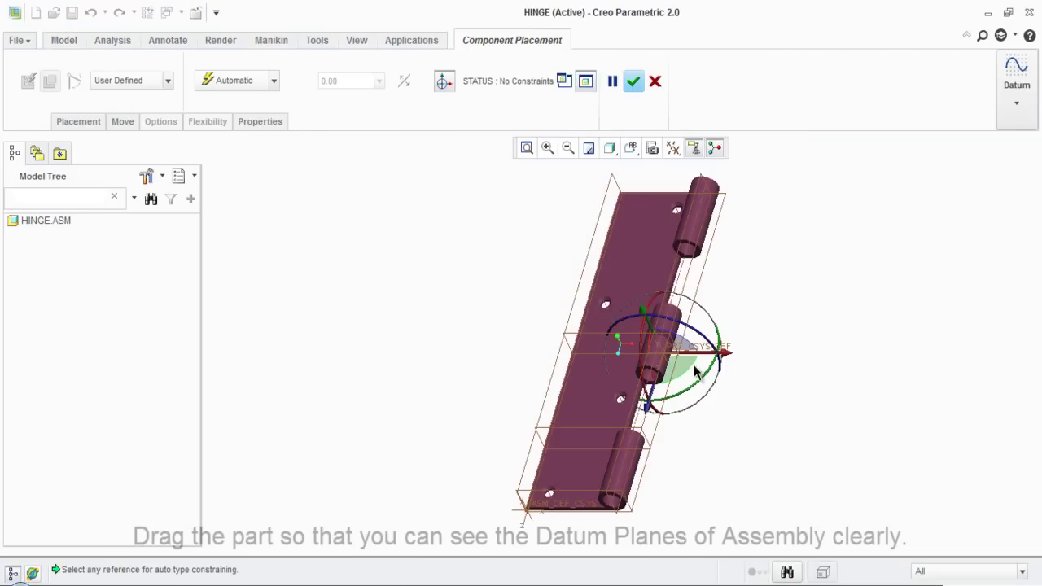
- Drag part_1 aside and adjust the view so the assembly datum planes are visible
left_click_drag(694, 358, 772, 359)
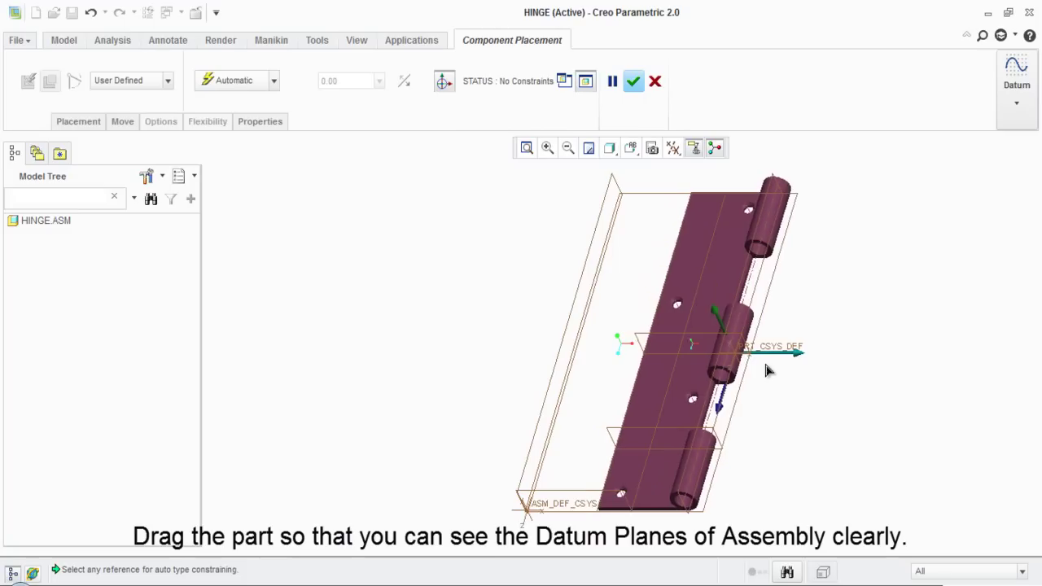
mouse_move(774, 447)
middle_mouse_down()
mouse_move(770, 412)
mouse_move(774, 421)
middle_mouse_up()
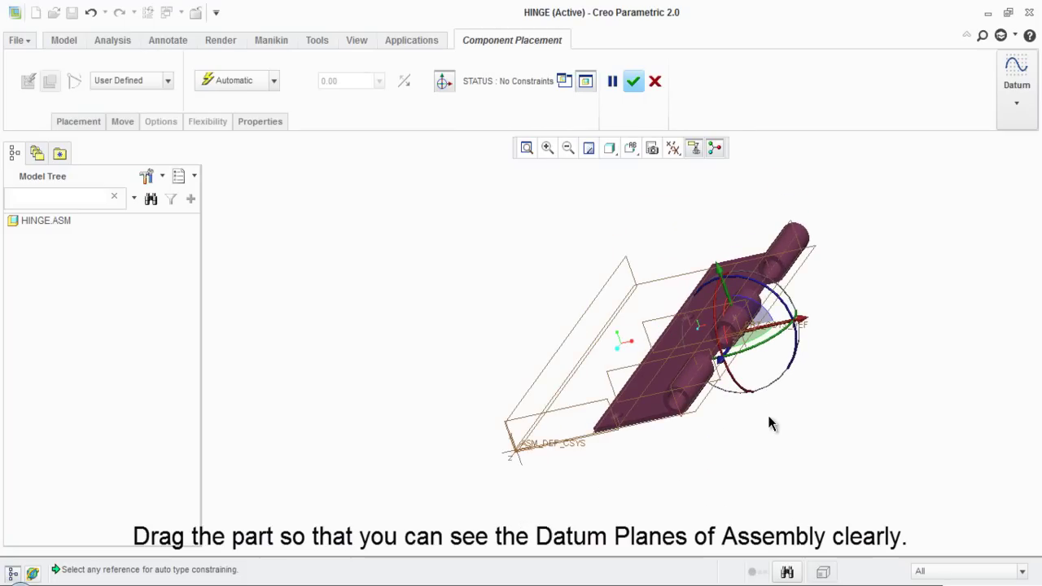
scroll(682, 386, "down", 1)
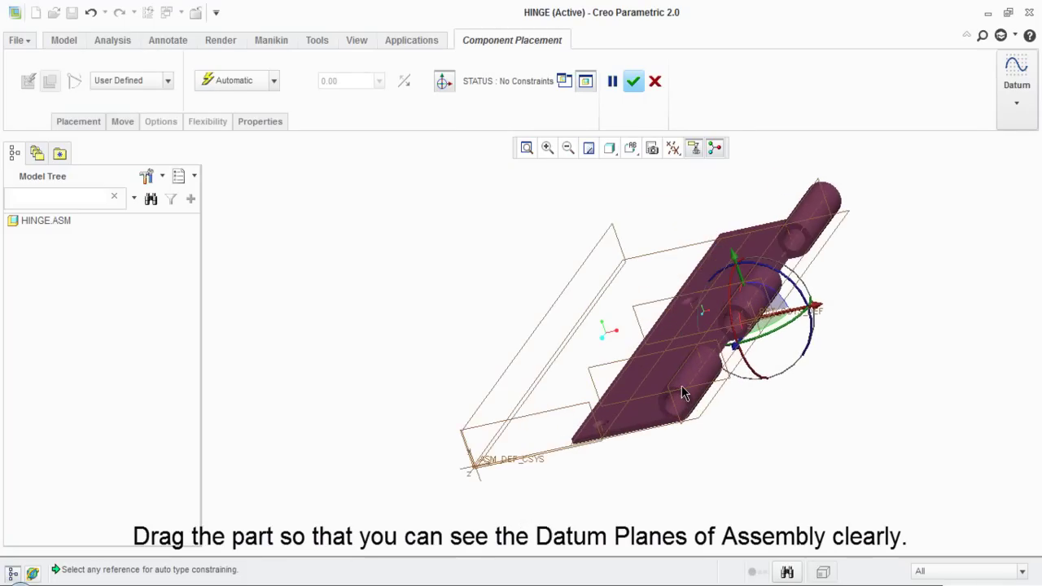
scroll(683, 386, "down", 1)
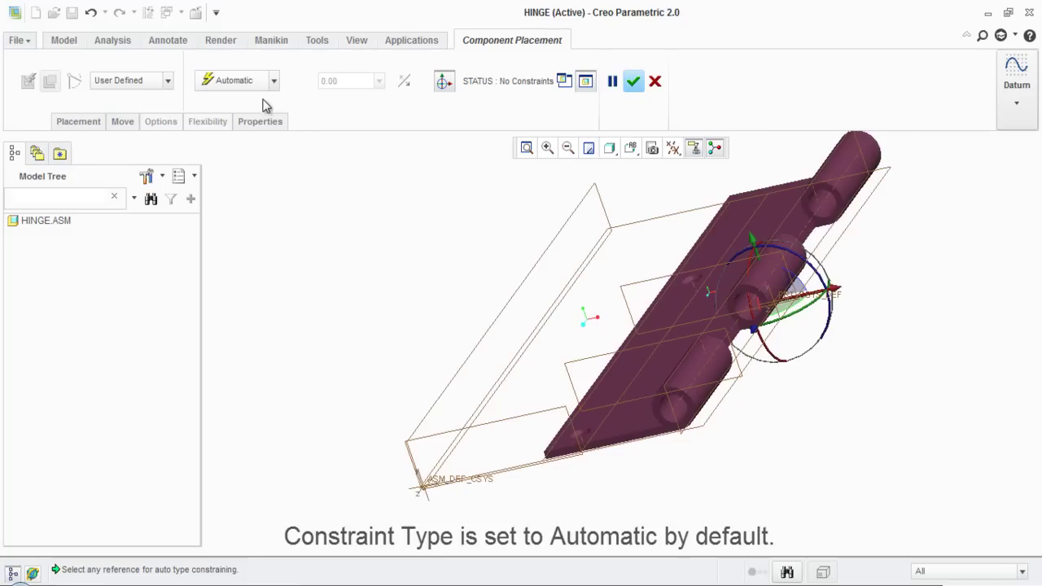
- Make PART_1:RIGHT coincident with ASM_RIGHT
left_click(558, 231)
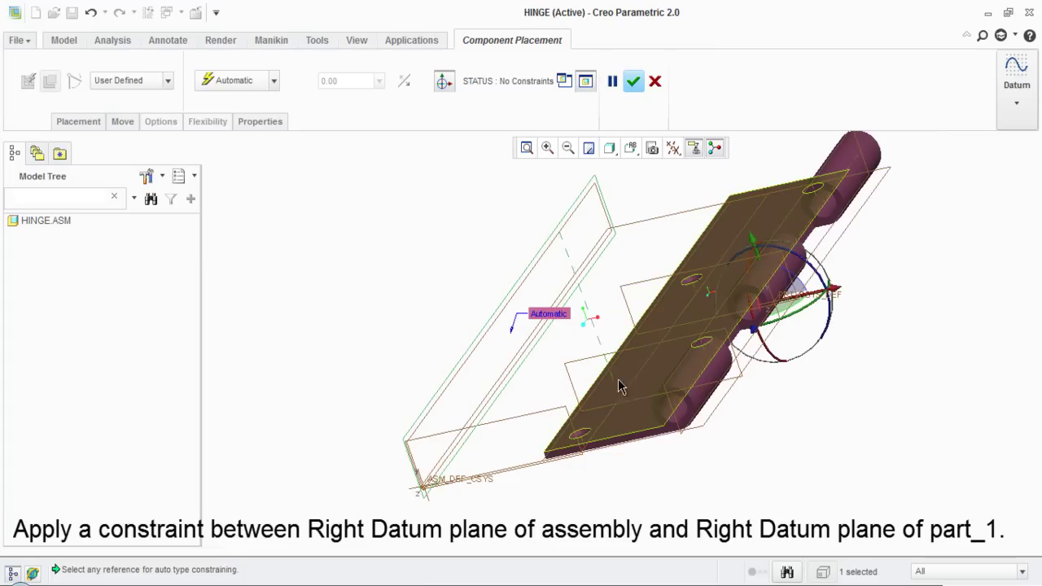
left_click(673, 380)
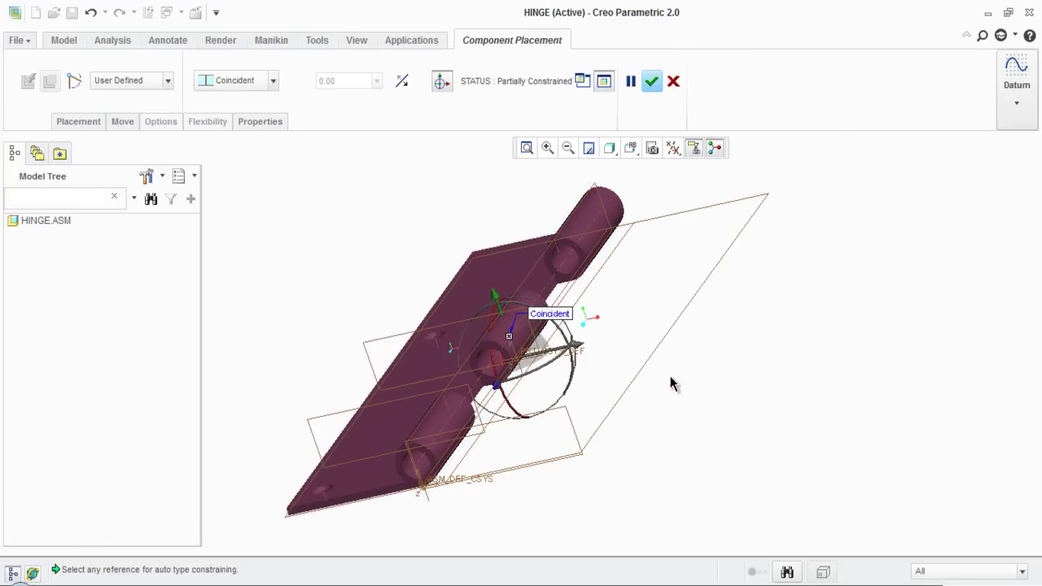
mouse_move(662, 381)
middle_mouse_down()
mouse_move(638, 365)
mouse_move(665, 409)
middle_mouse_up()
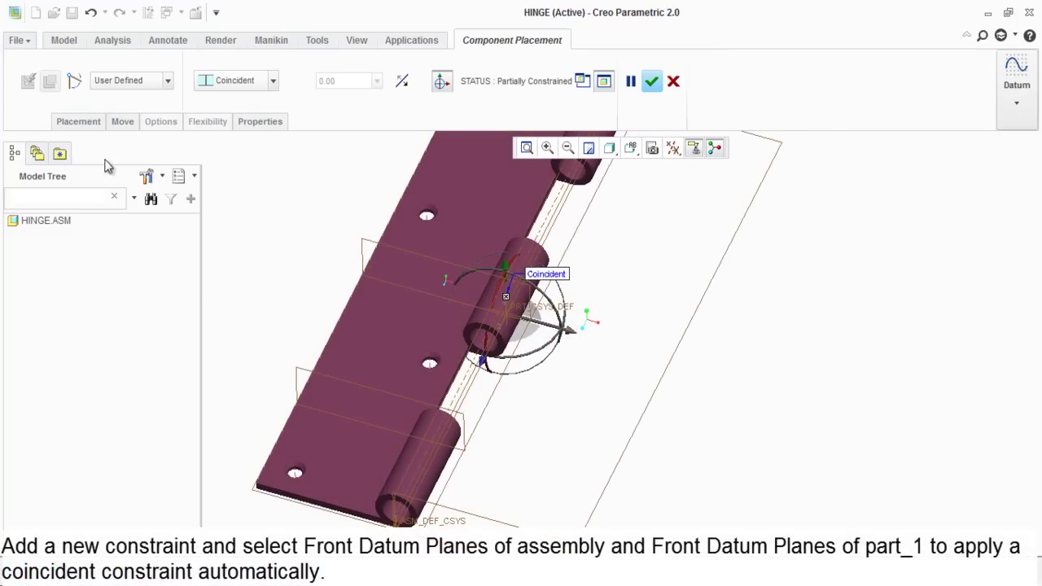
- Add a new Coincident constraint between ASM_FRONT and PART_1:FRONT
left_click(79, 124)
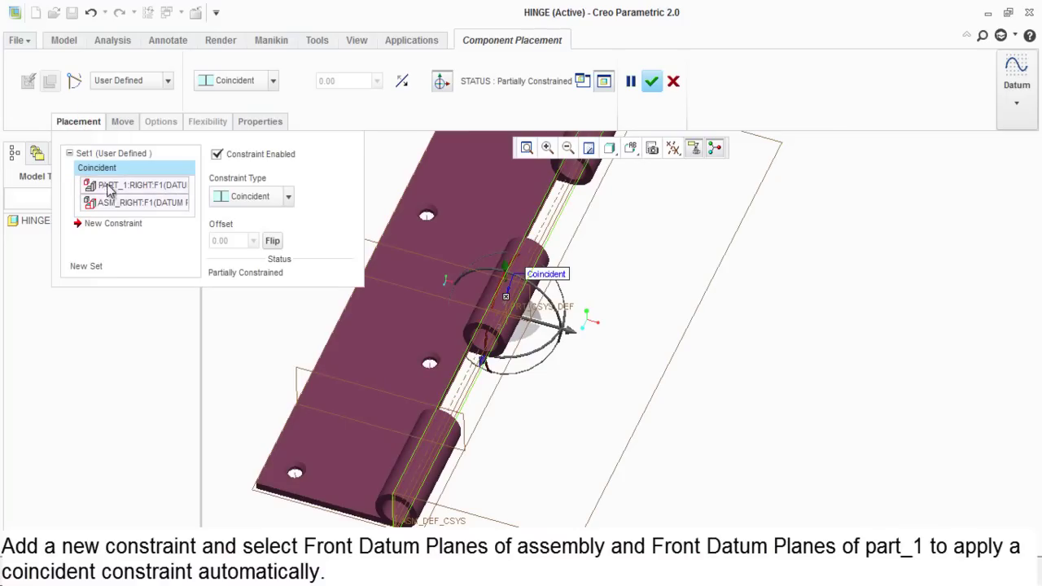
left_click(118, 225)
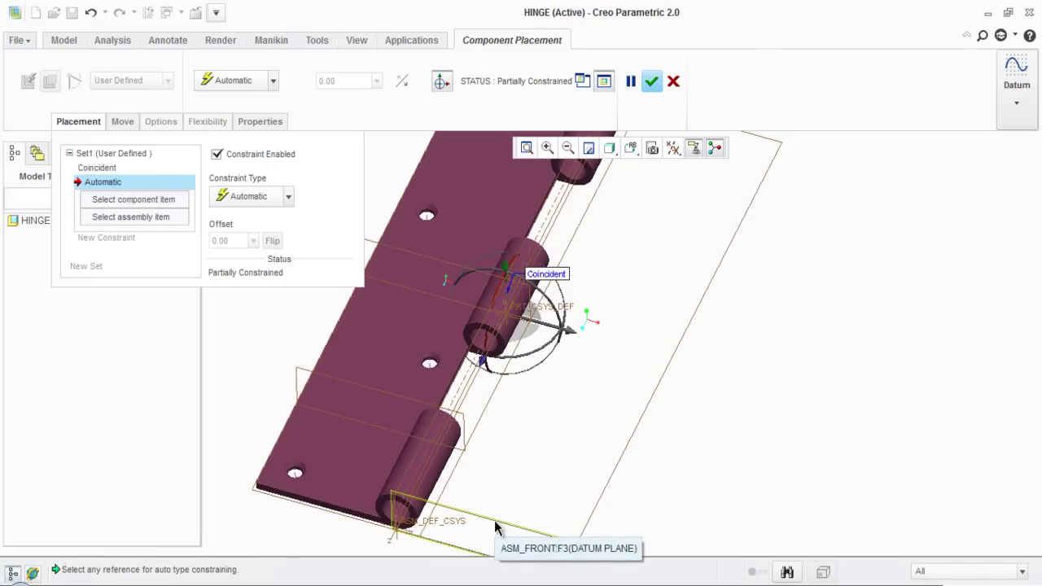
left_click(495, 528)
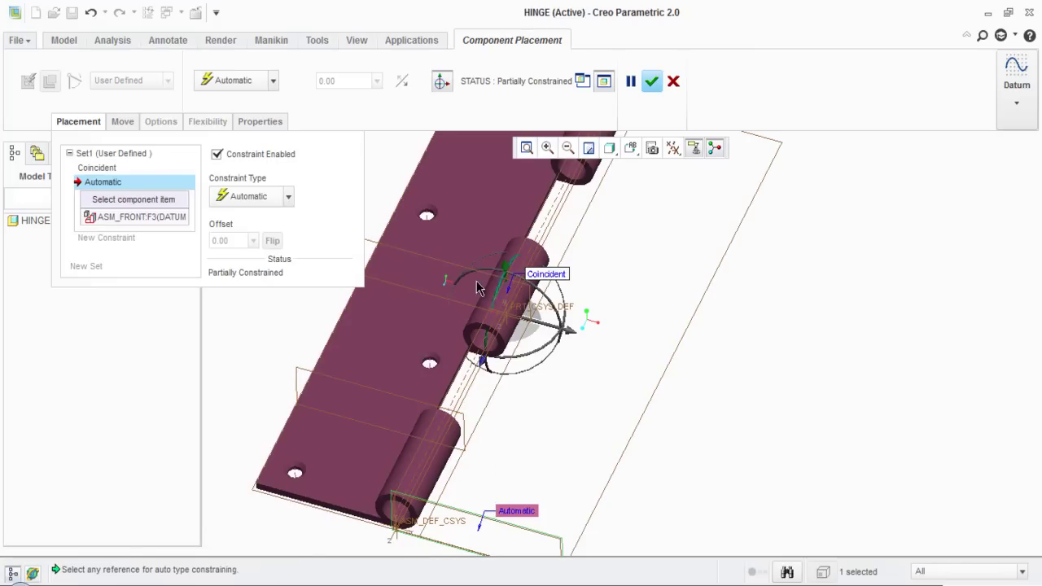
left_click(371, 246)
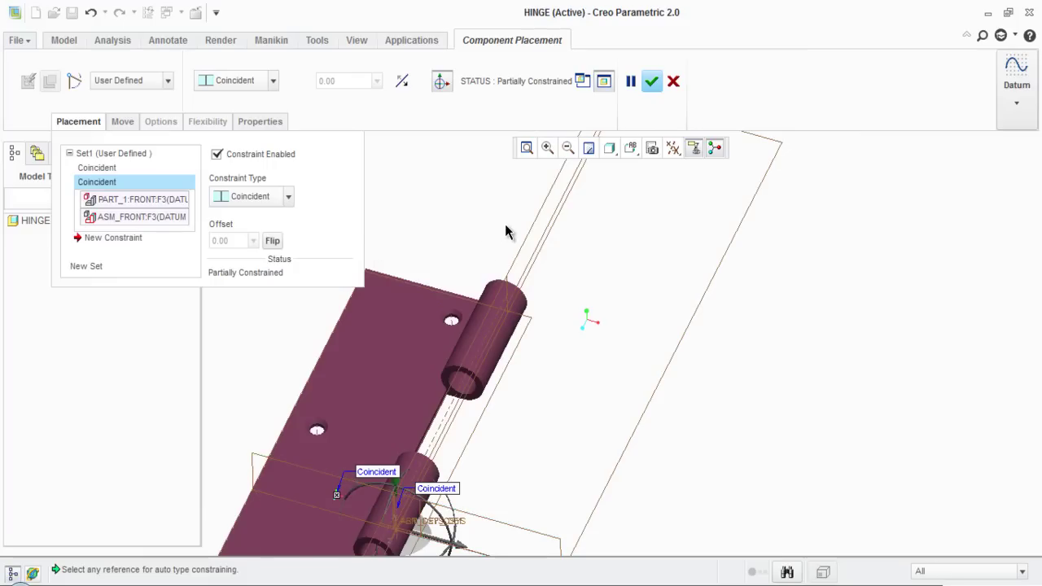
scroll(504, 232, "down", 1)
scroll(505, 232, "down", 1)
scroll(508, 232, "down", 1)
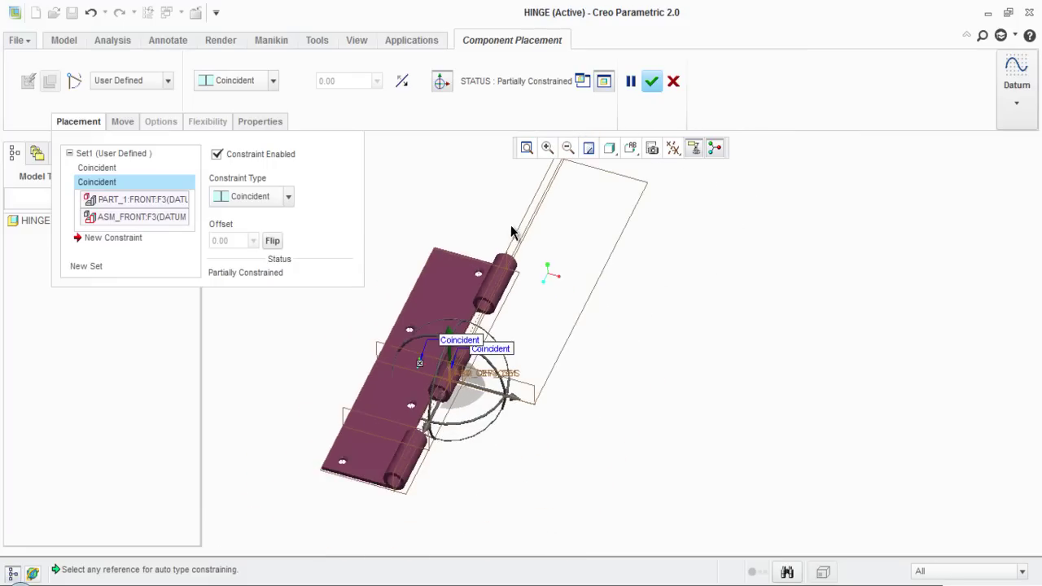
scroll(511, 232, "down", 1)
middle_click_drag(486, 377, 505, 357)
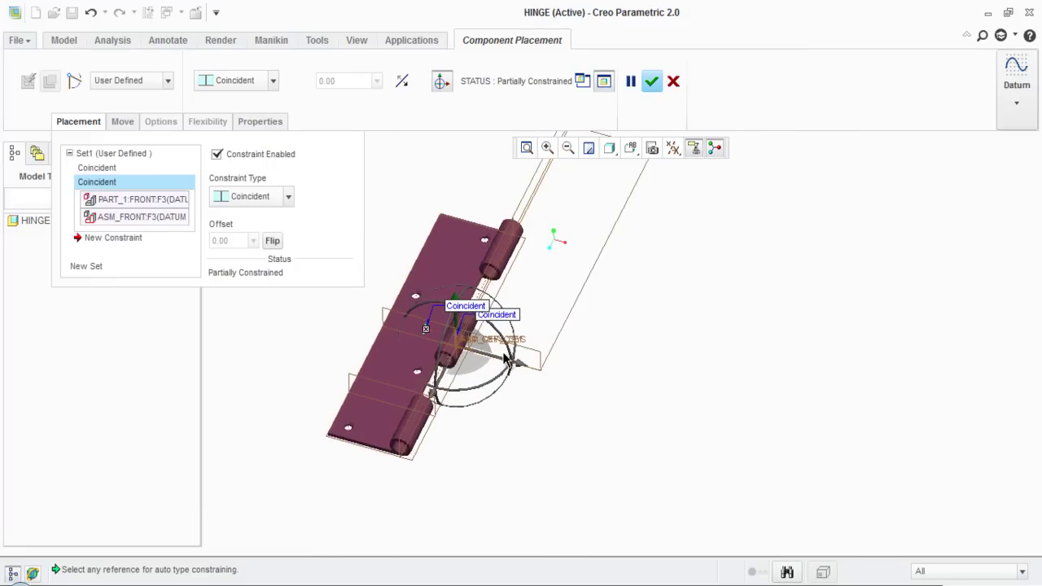
scroll(510, 359, "up", 2)
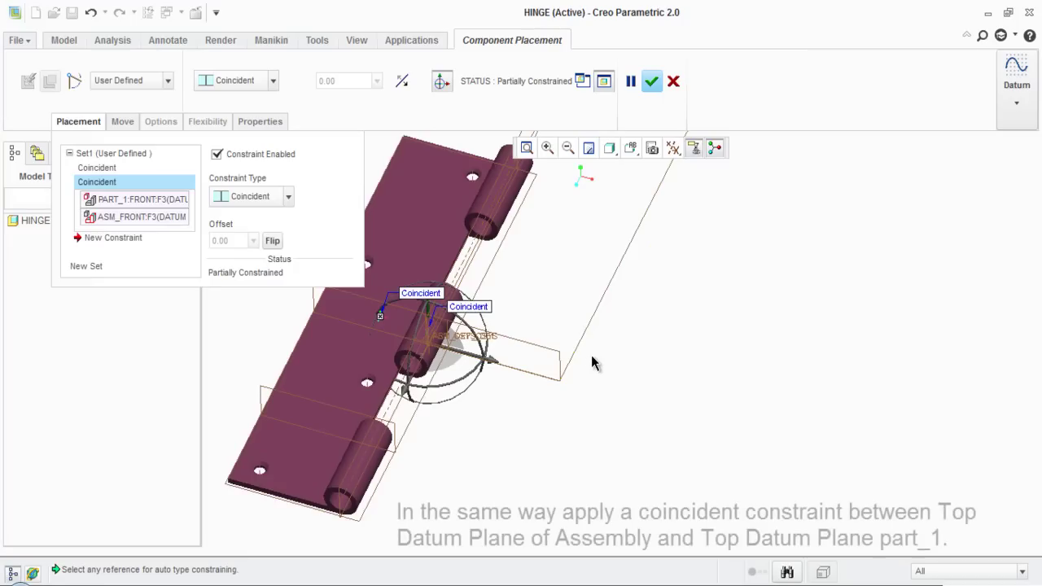
- Make PART_1:TOP coincident with ASM_TOP and accept part_1's fully constrained placement
left_click(102, 241)
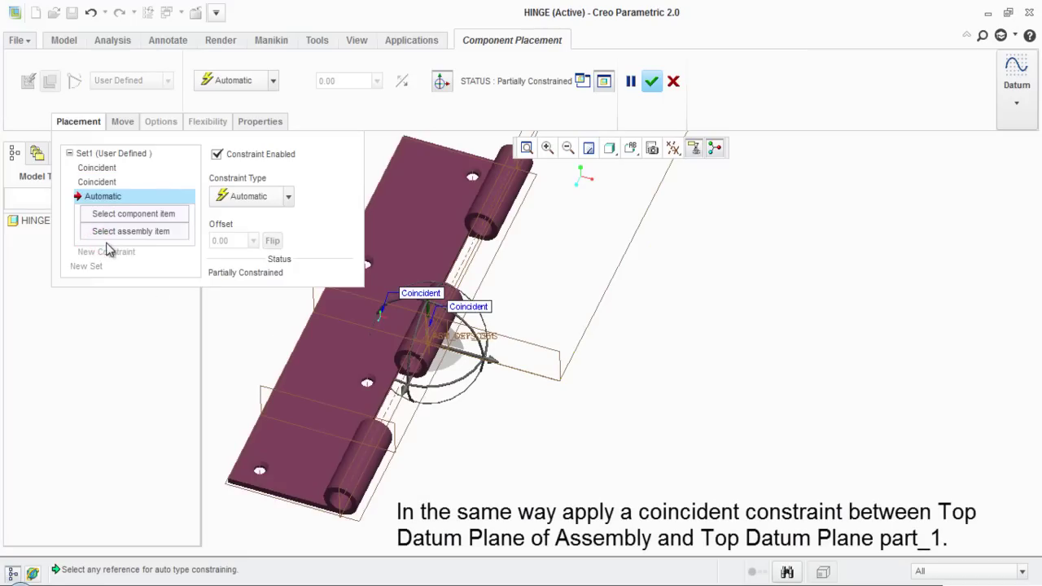
left_click(606, 296)
scroll(698, 355, "down", 1)
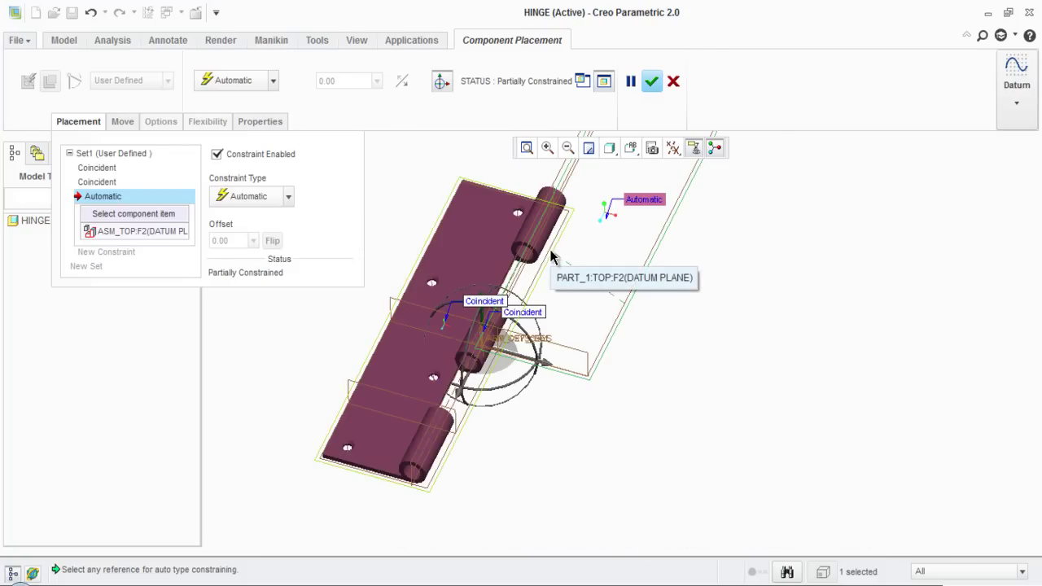
left_click(551, 257)
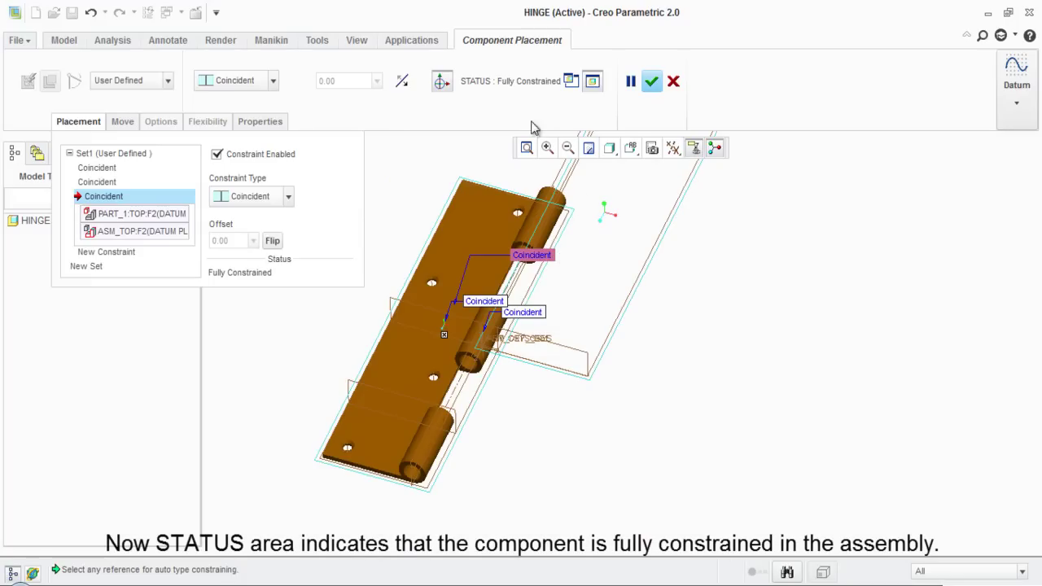
mouse_move(651, 82)
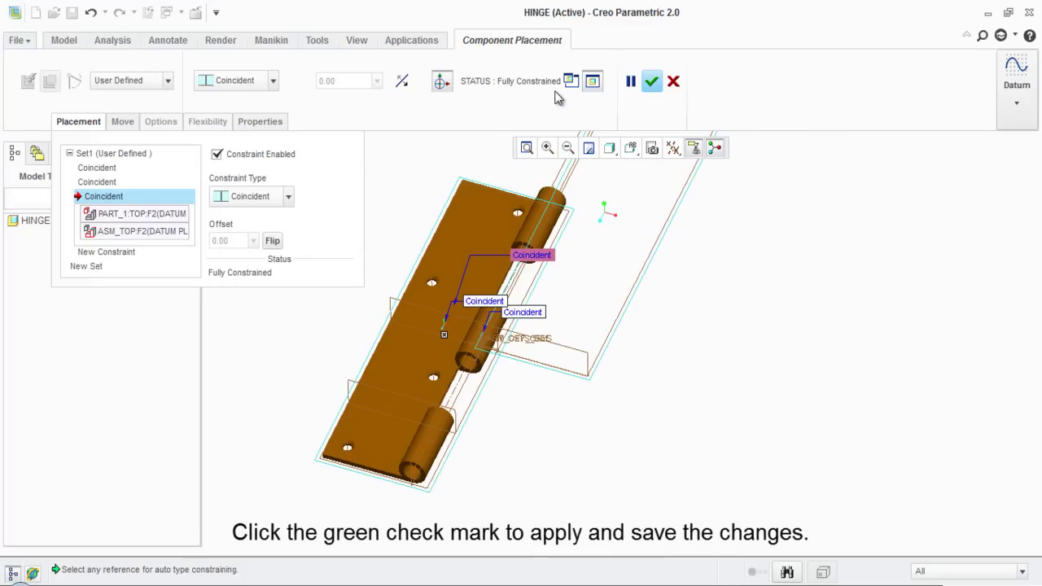
left_click(652, 81)
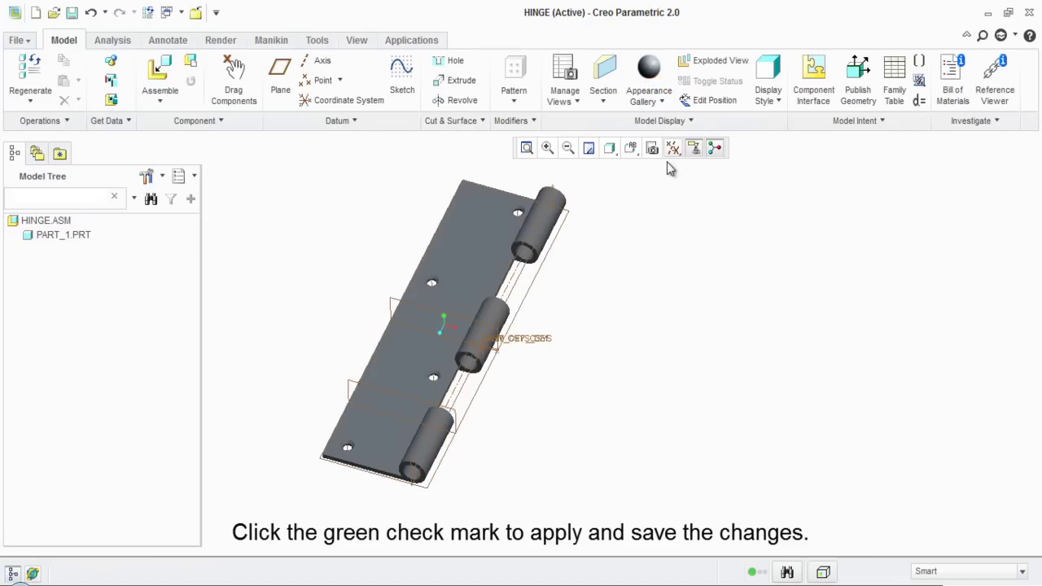
- Assemble part_3.prt and drag the rod clear beside the hinge plate
scroll(360, 350, "down", 2)
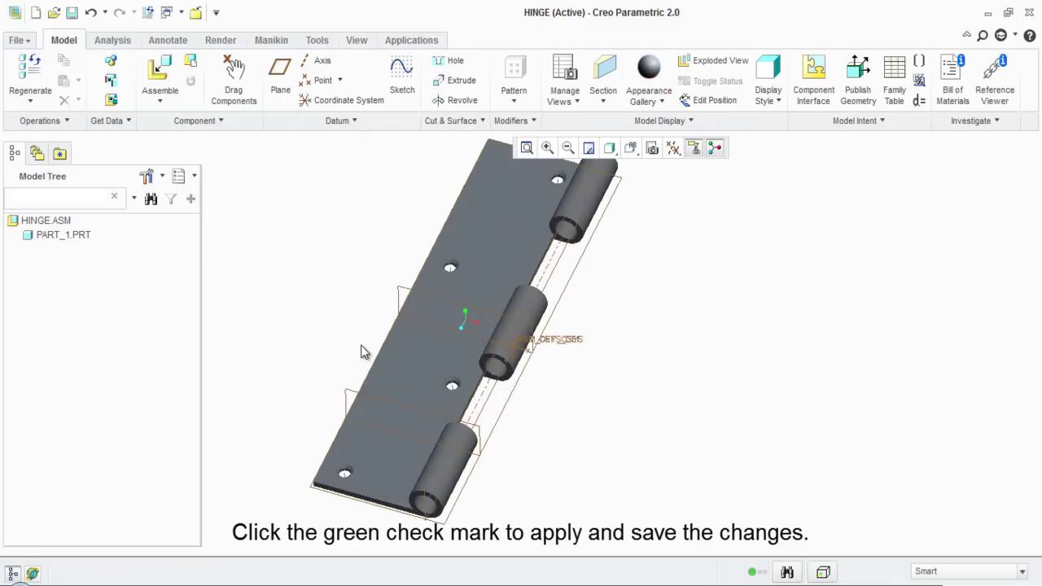
left_click(621, 405)
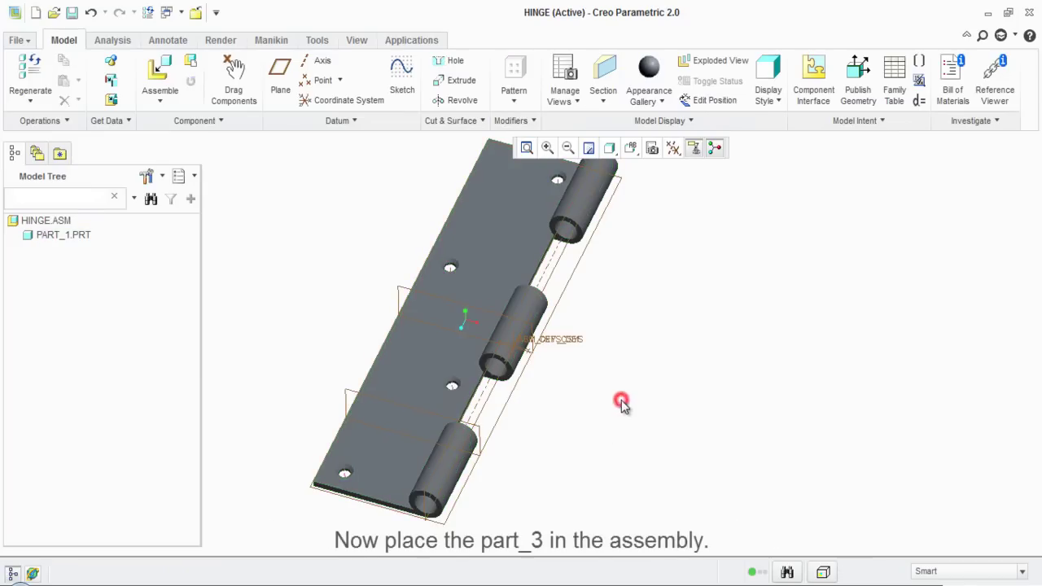
left_click(167, 88)
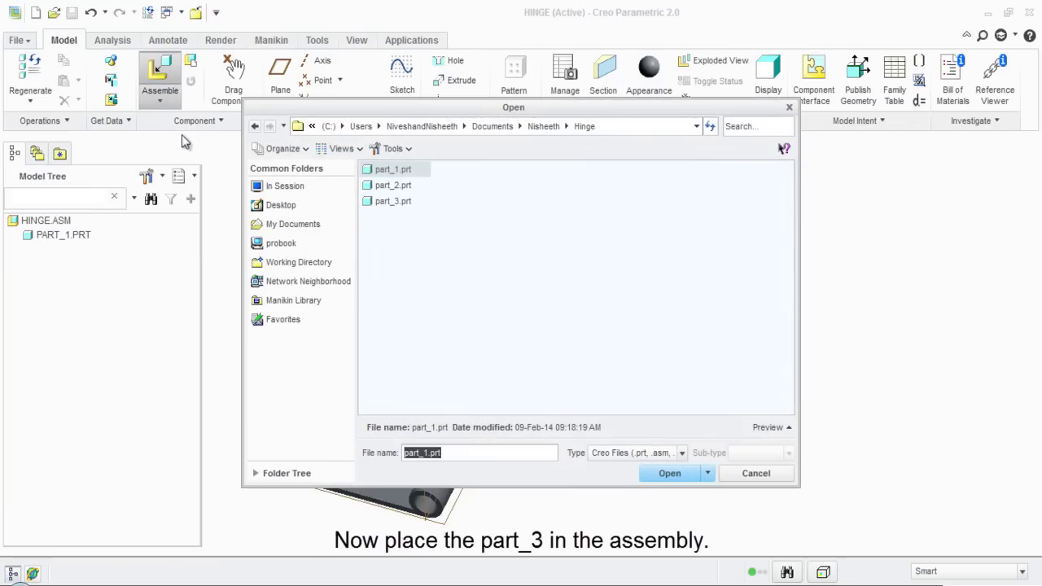
left_click(394, 201)
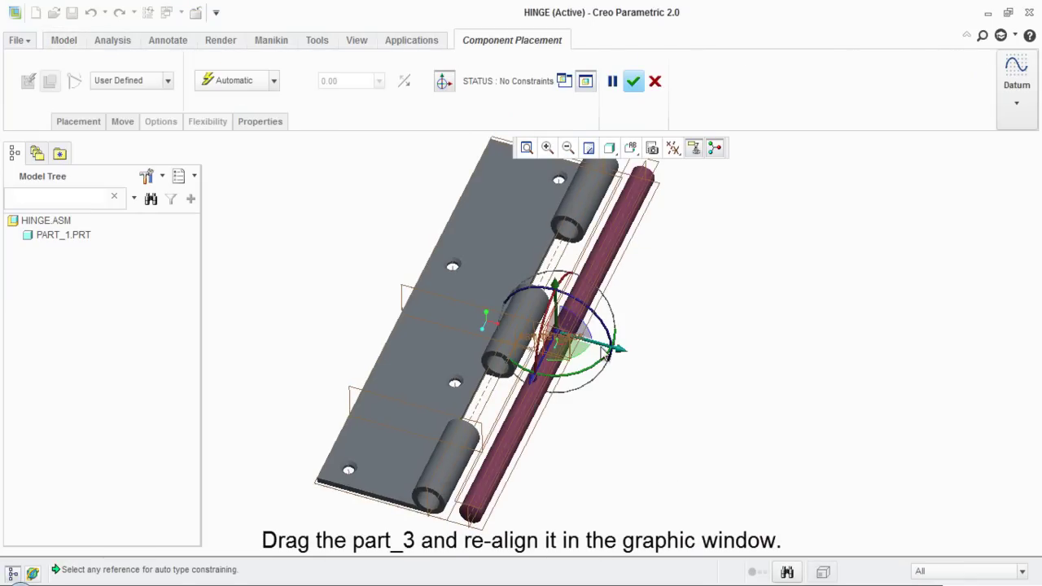
left_click_drag(604, 348, 672, 367)
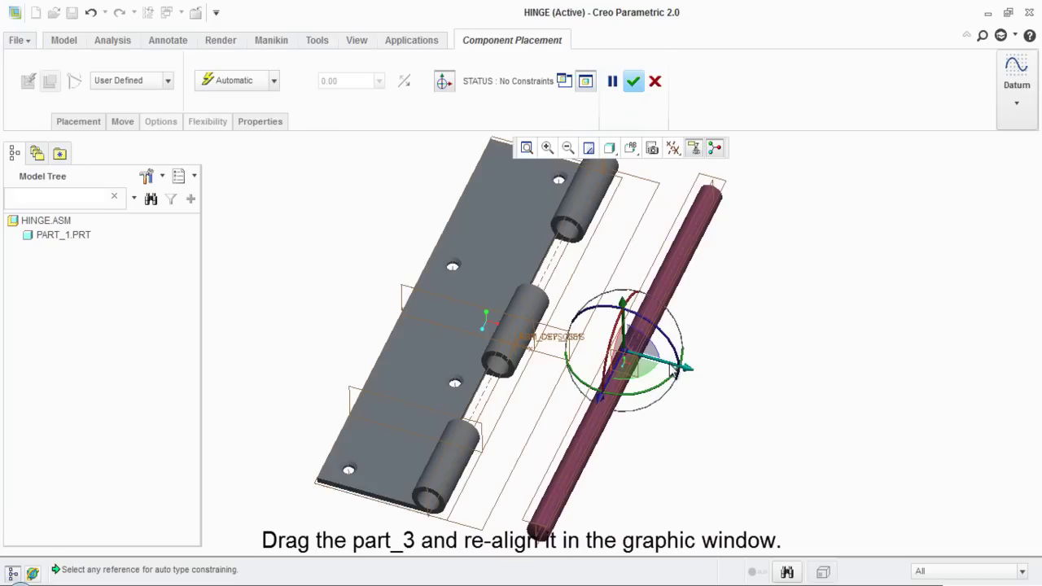
middle_click_drag(697, 361, 694, 335)
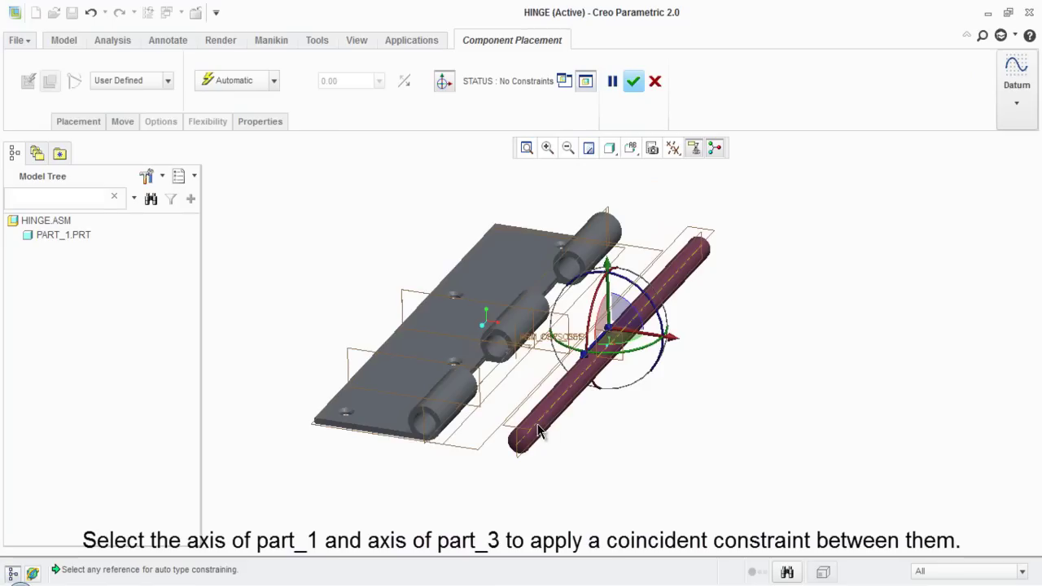
- Make part_3's axis coincident with part_1's knuckle axis and slide the rod along it
scroll(538, 432, "down", 1)
scroll(537, 432, "down", 2)
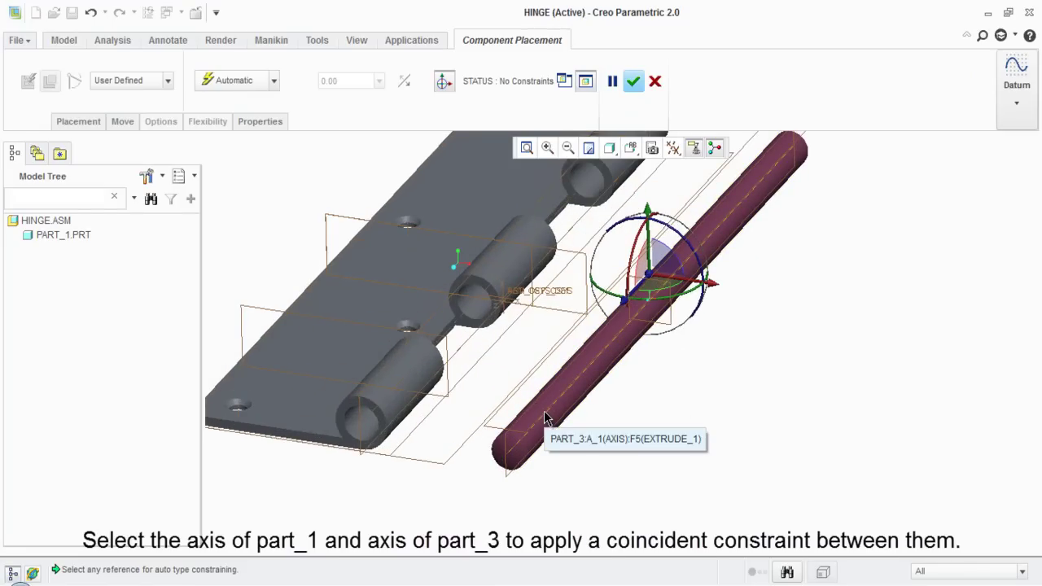
left_click(370, 420)
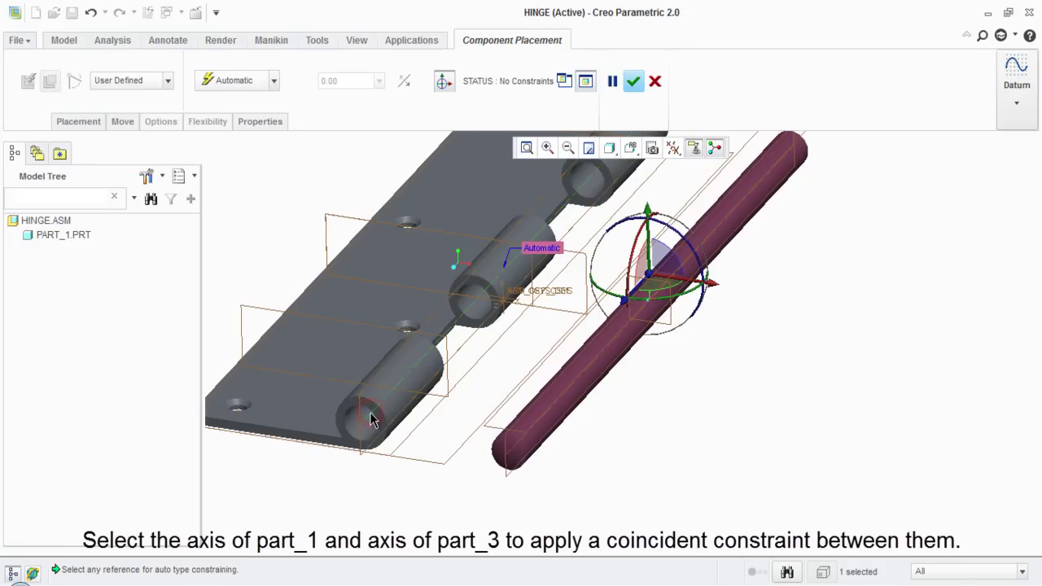
left_click(519, 451)
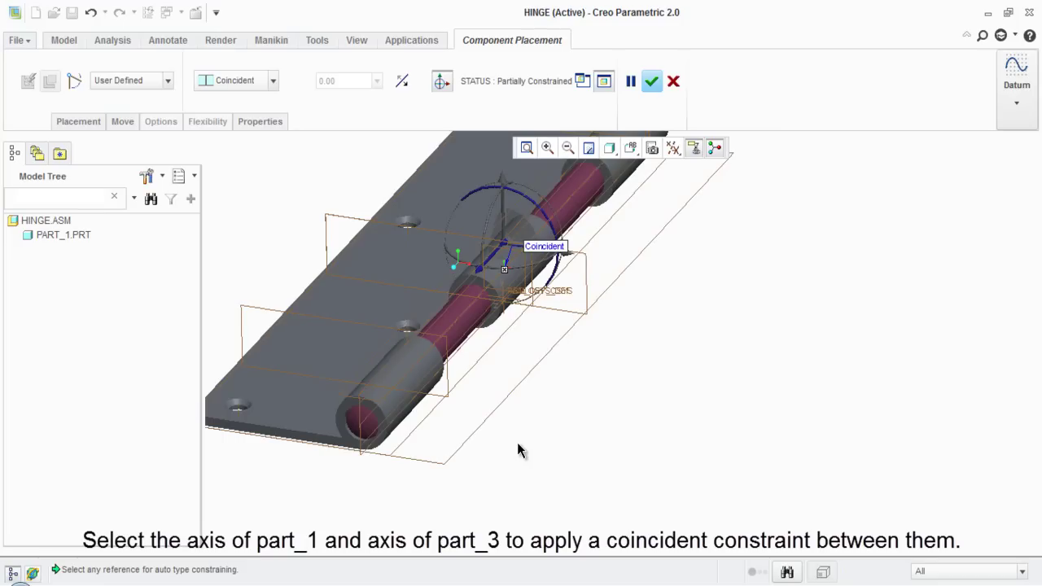
middle_click_drag(517, 442, 517, 459)
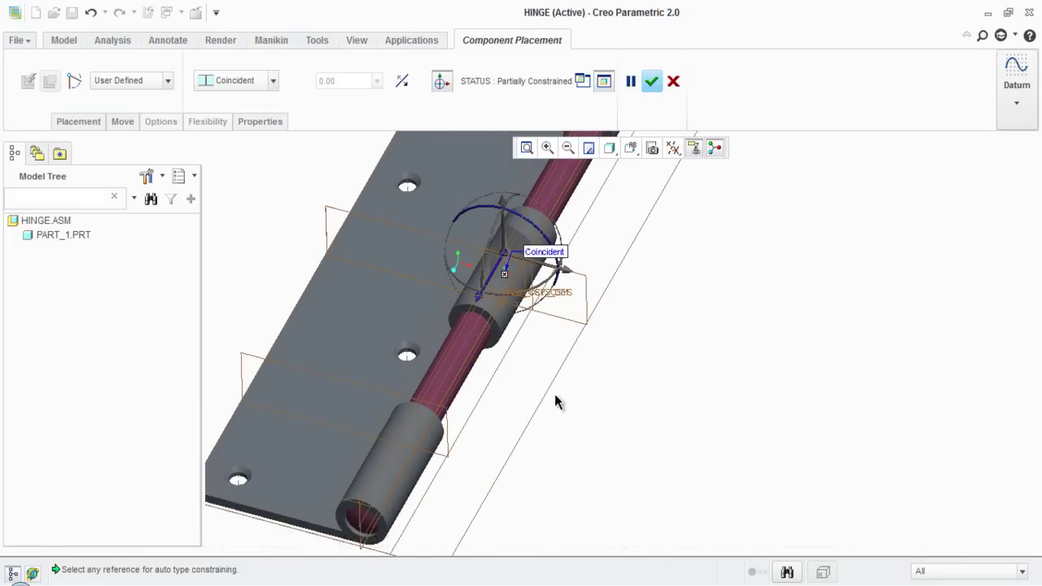
scroll(585, 360, "up", 2)
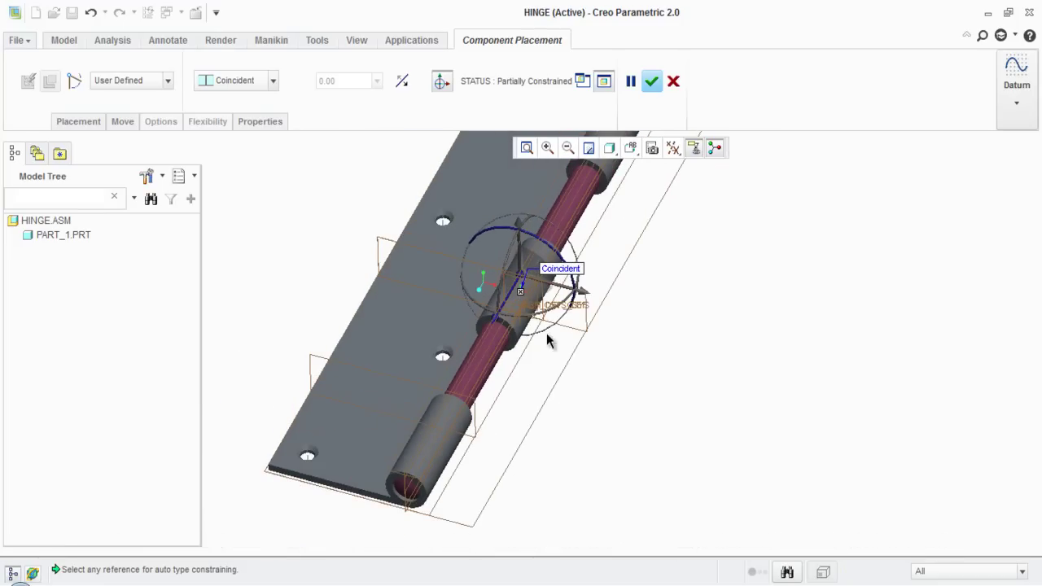
left_click_drag(502, 316, 491, 368)
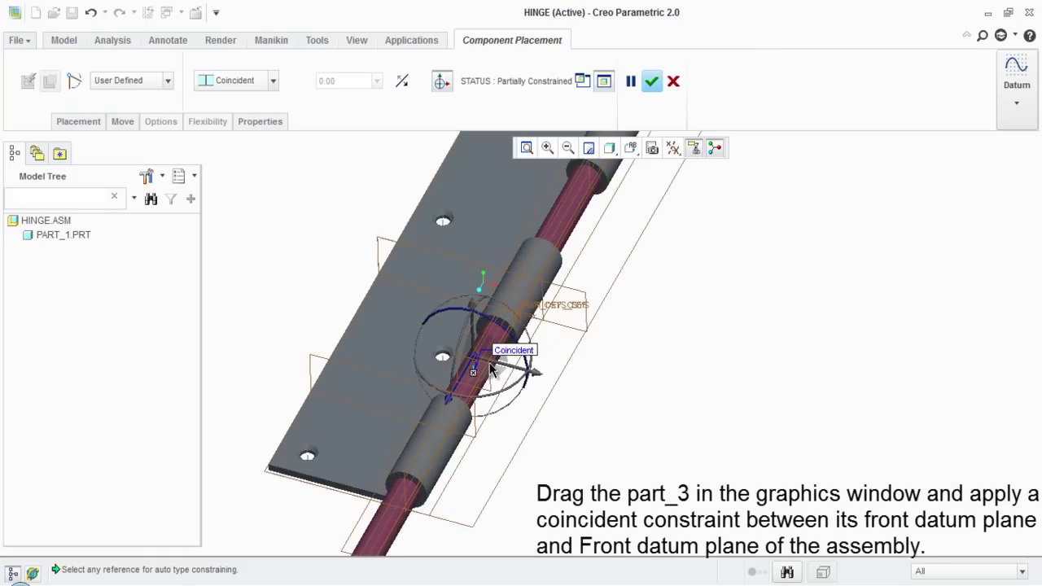
- Add a Coincident constraint between PART_3:DTM3 and ASM_FRONT and accept the pin's placement
left_click(81, 126)
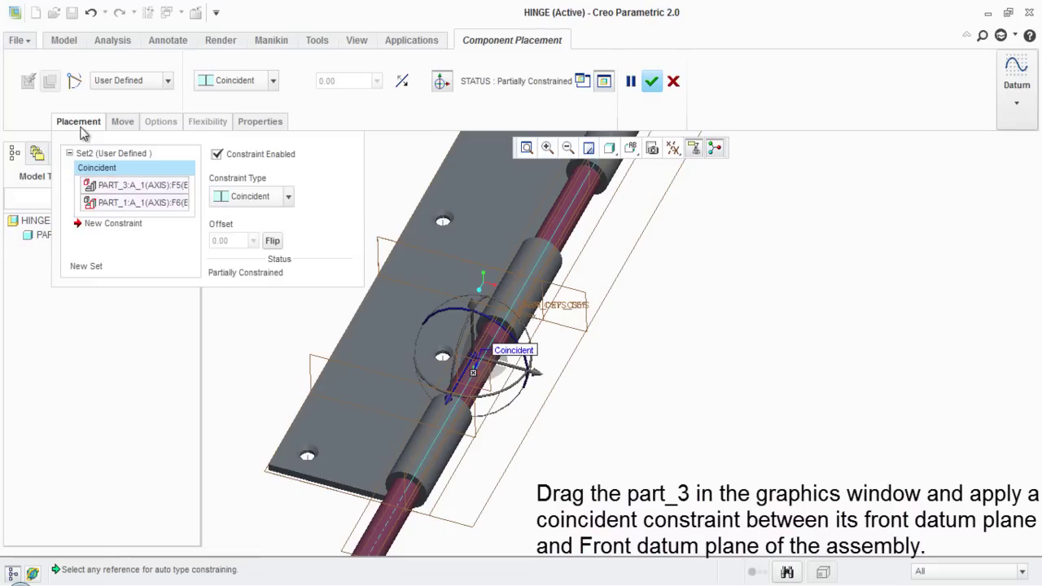
left_click(112, 227)
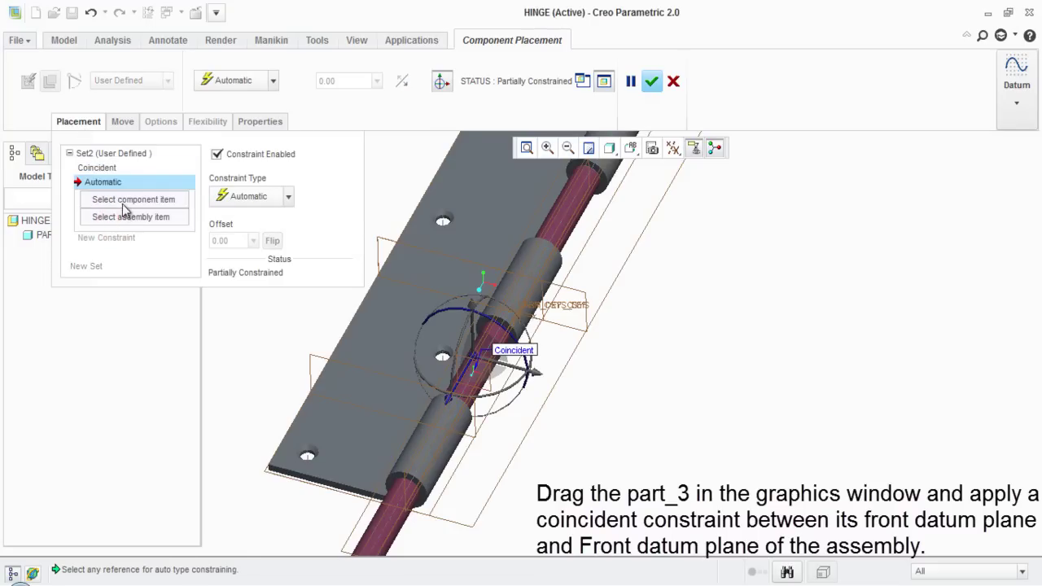
left_click(108, 202)
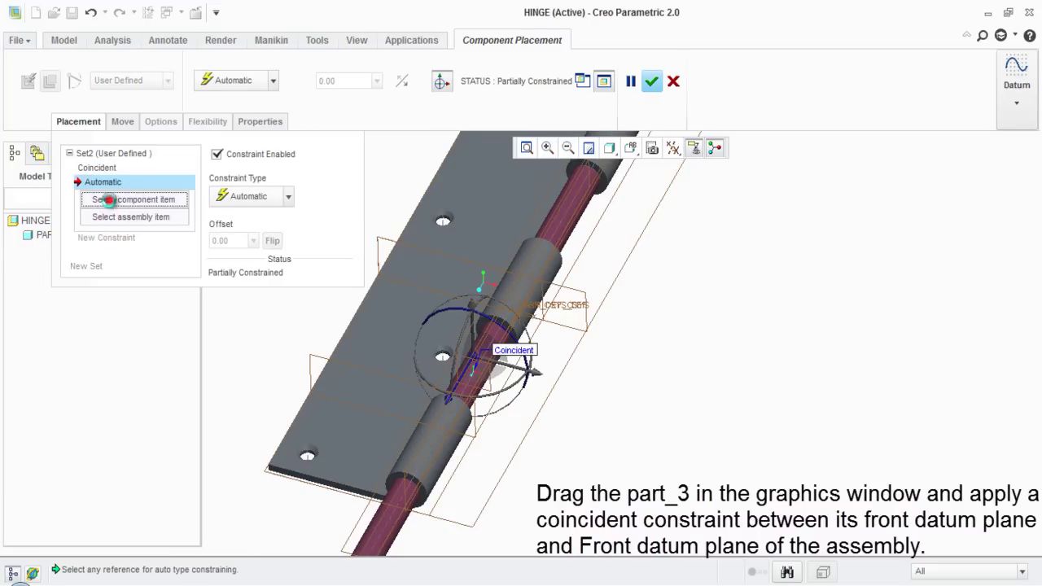
left_click(490, 374)
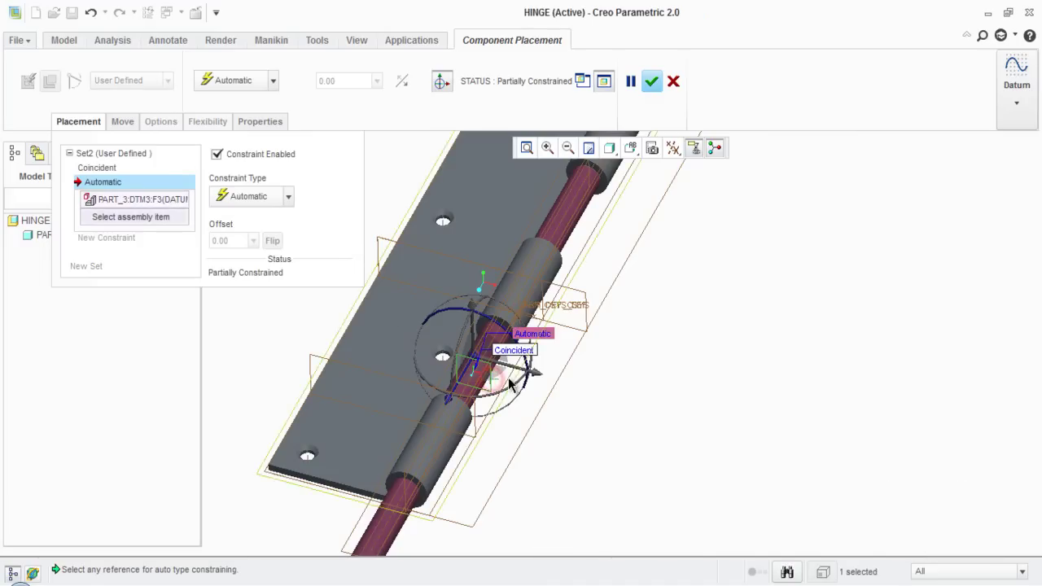
left_click(585, 325)
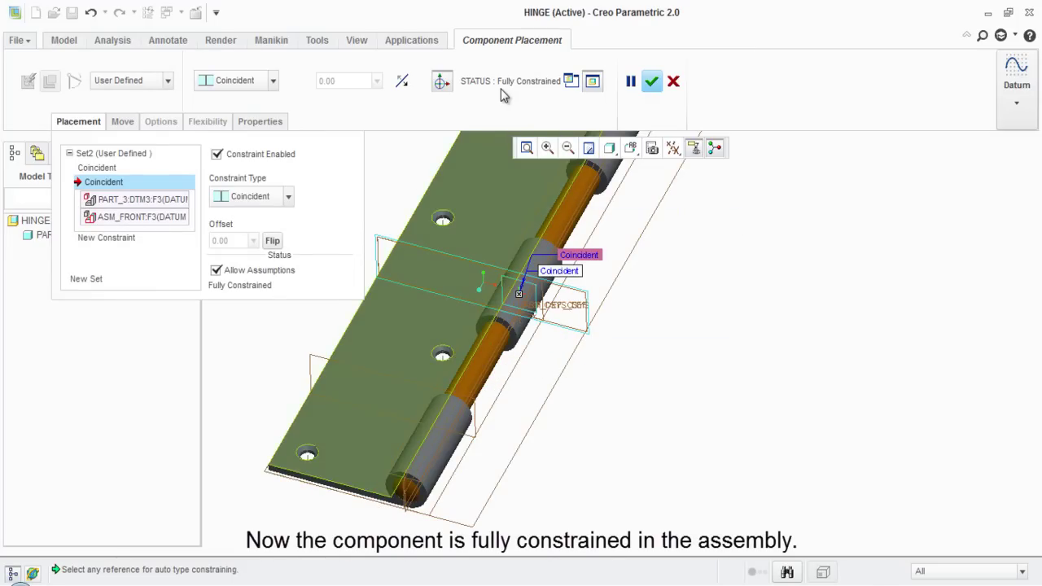
left_click(655, 91)
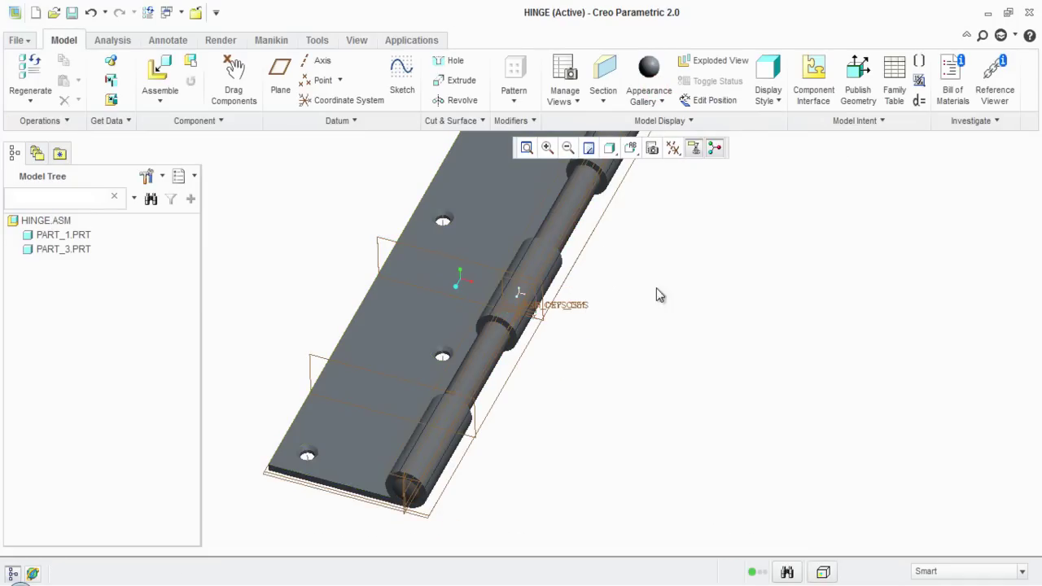
- Insert part_2.prt into the HINGE assembly with Assemble, ready for placement
left_click(658, 344)
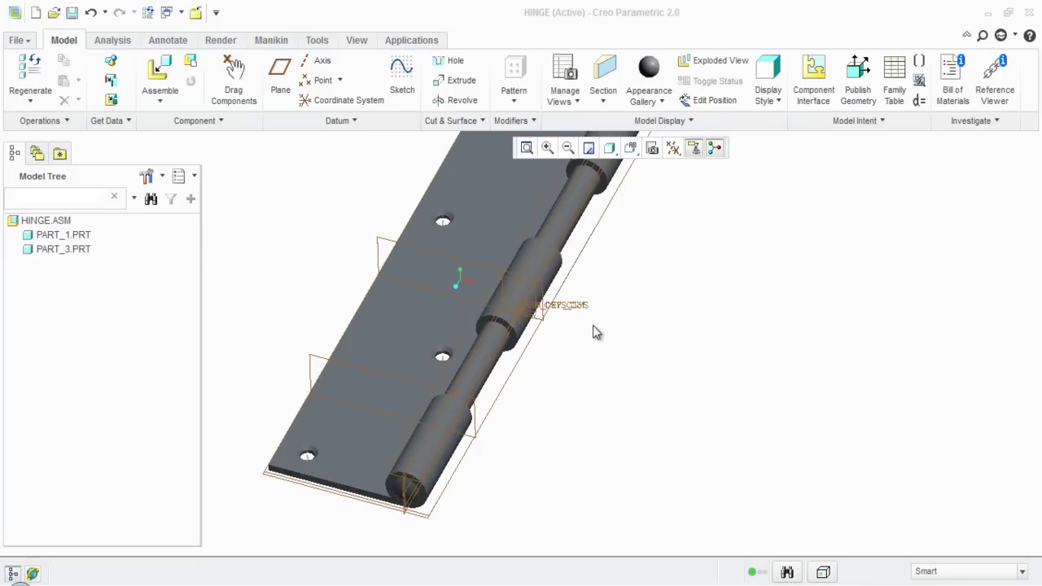
left_click(159, 74)
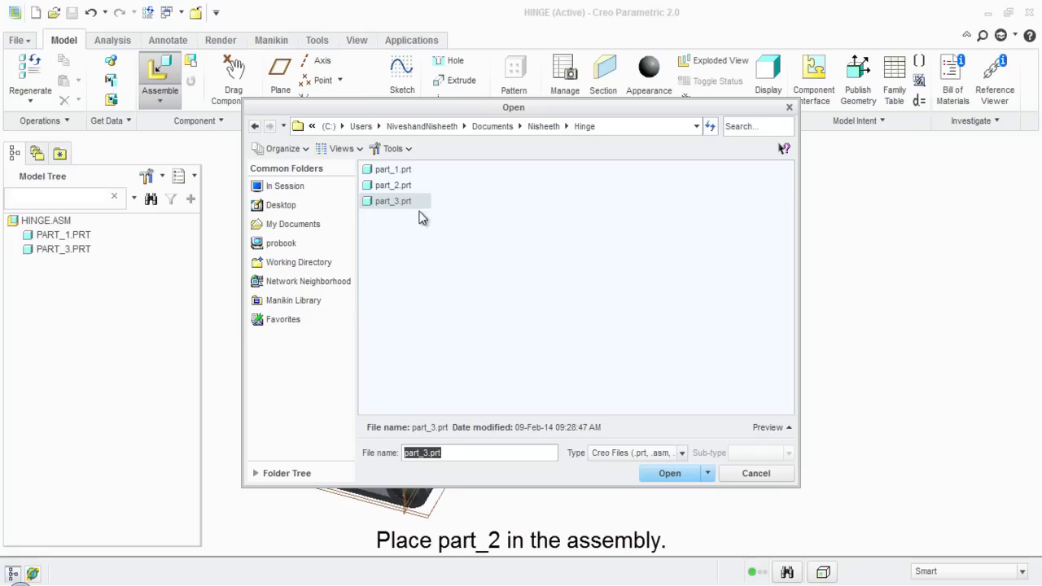
left_click(409, 185)
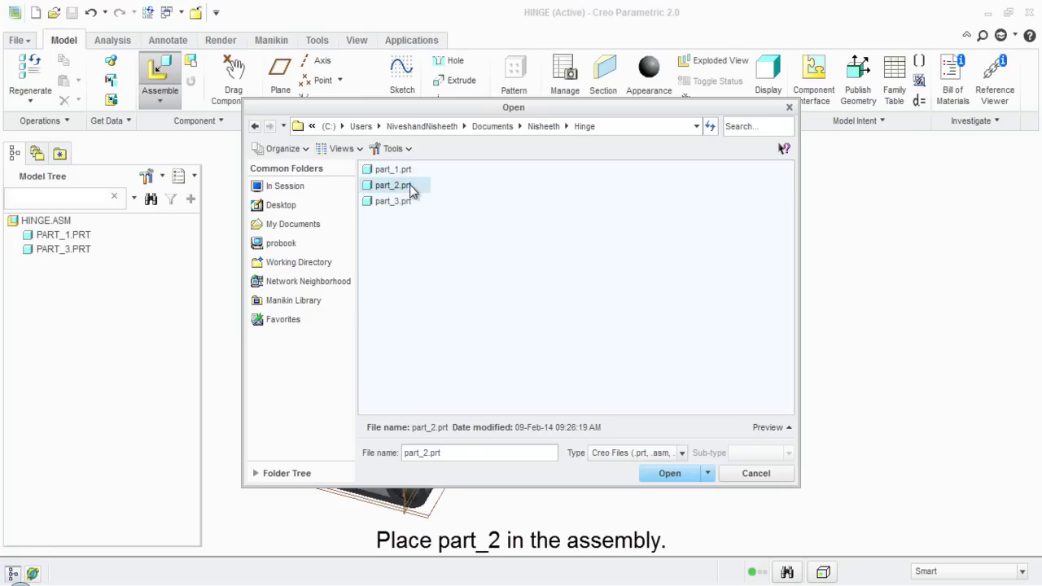
left_click(666, 476)
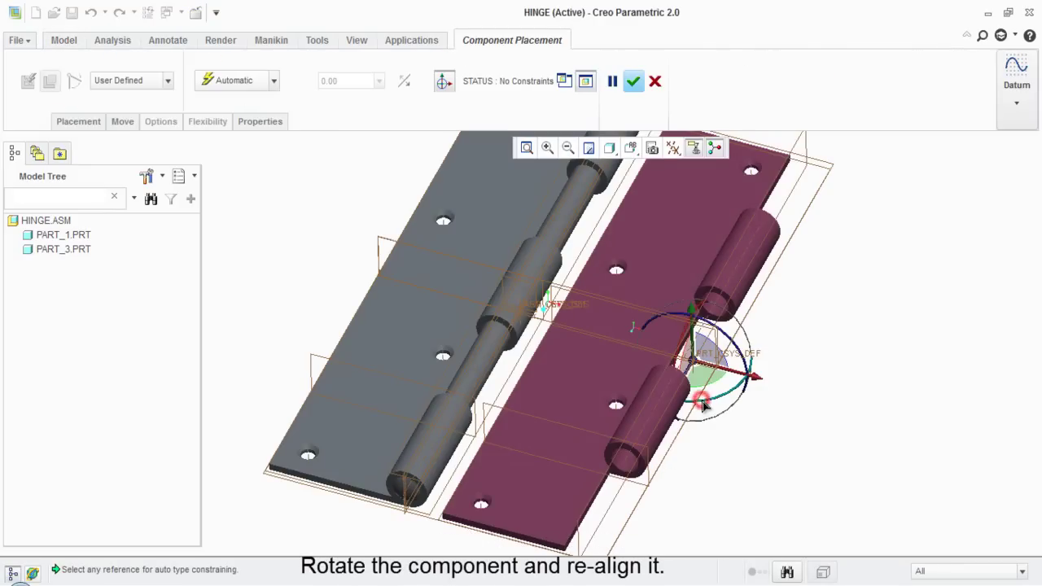
- Orbit part_2 into alignment and open the predefined connection-type list
mouse_move(699, 405)
left_mouse_down()
mouse_move(722, 399)
mouse_move(779, 280)
mouse_move(661, 238)
left_mouse_up()
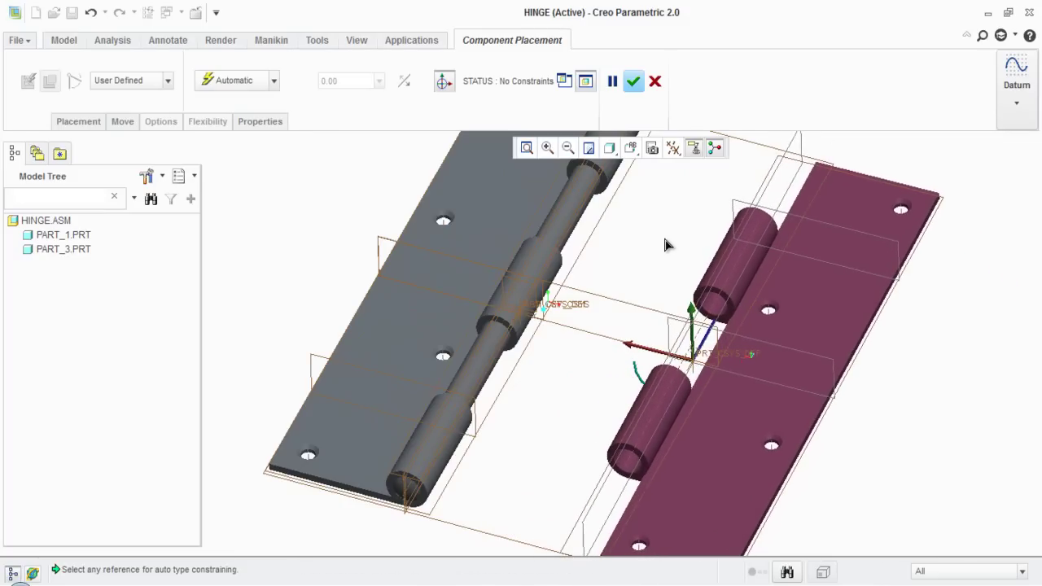
left_click_drag(661, 238, 666, 244)
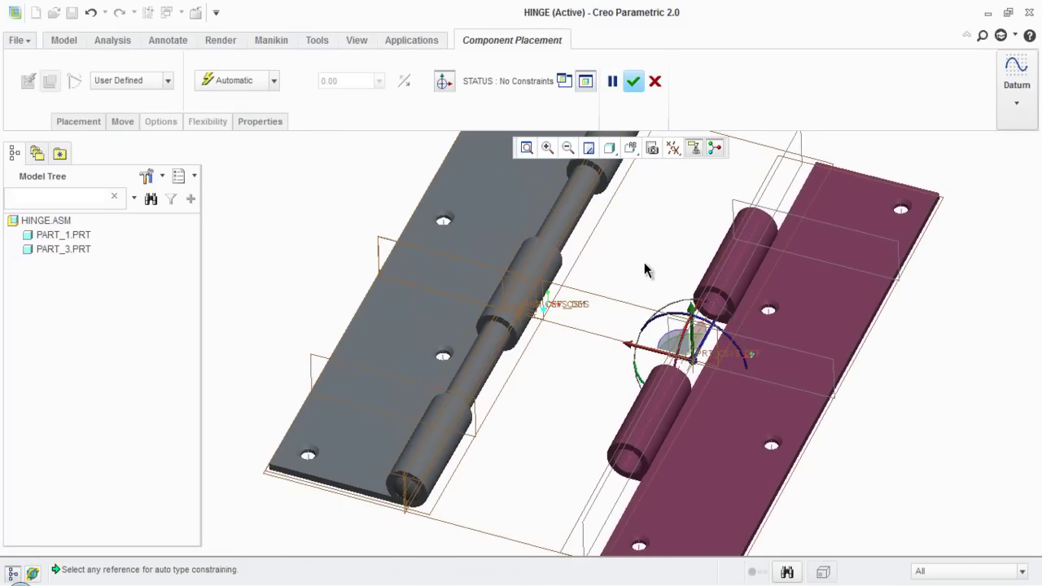
scroll(644, 262, "down", 2)
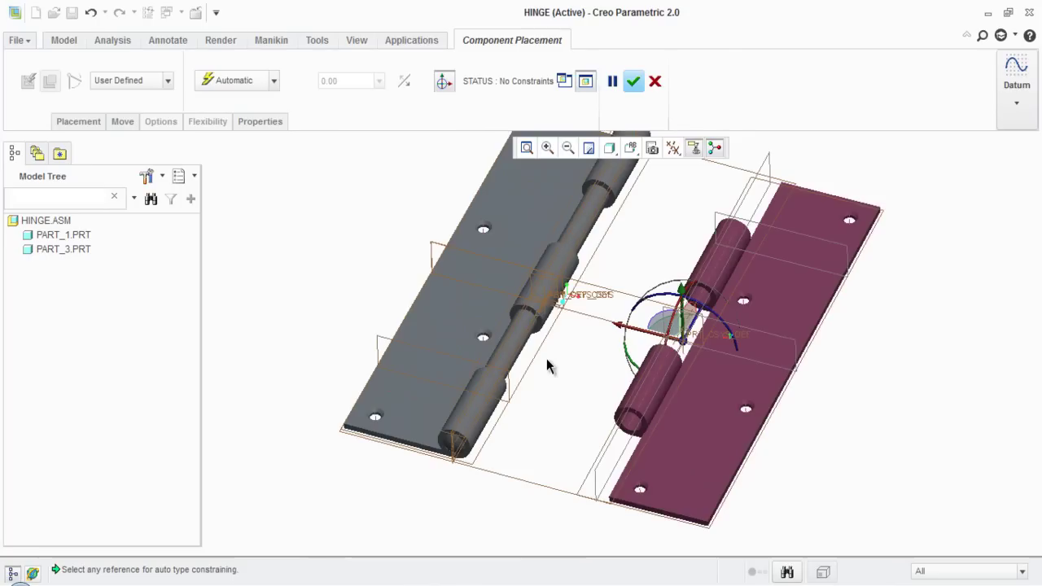
left_click(167, 86)
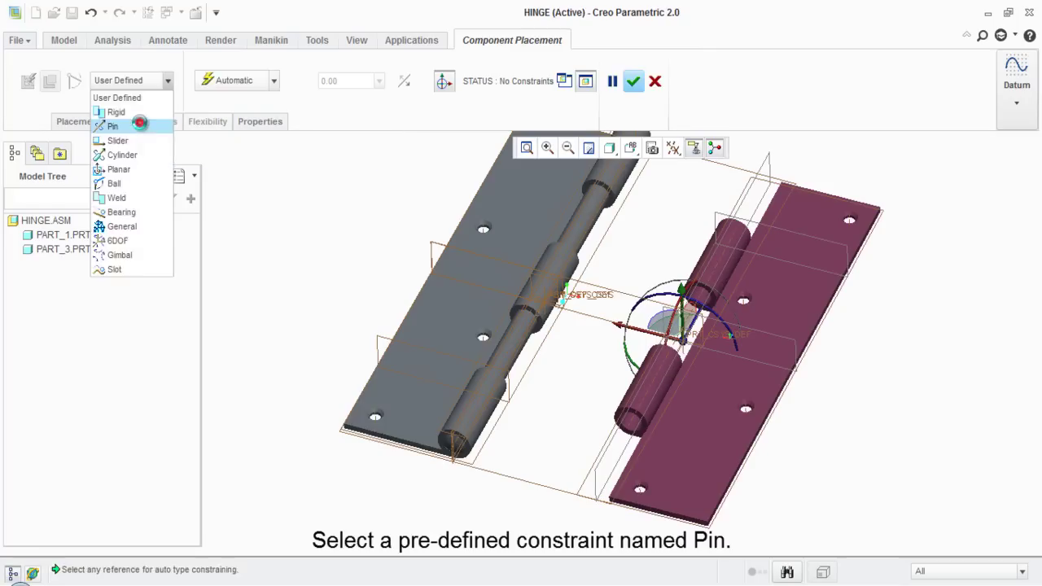
- Make it a Pin connection with part_2's hinge axis aligned to part_3's axis
left_click(114, 127)
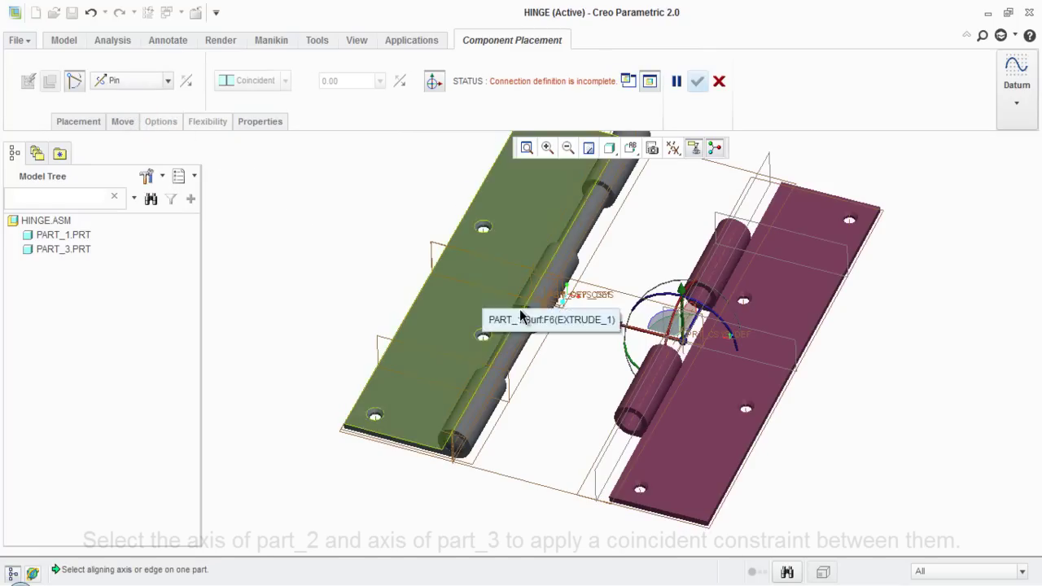
left_click(637, 423)
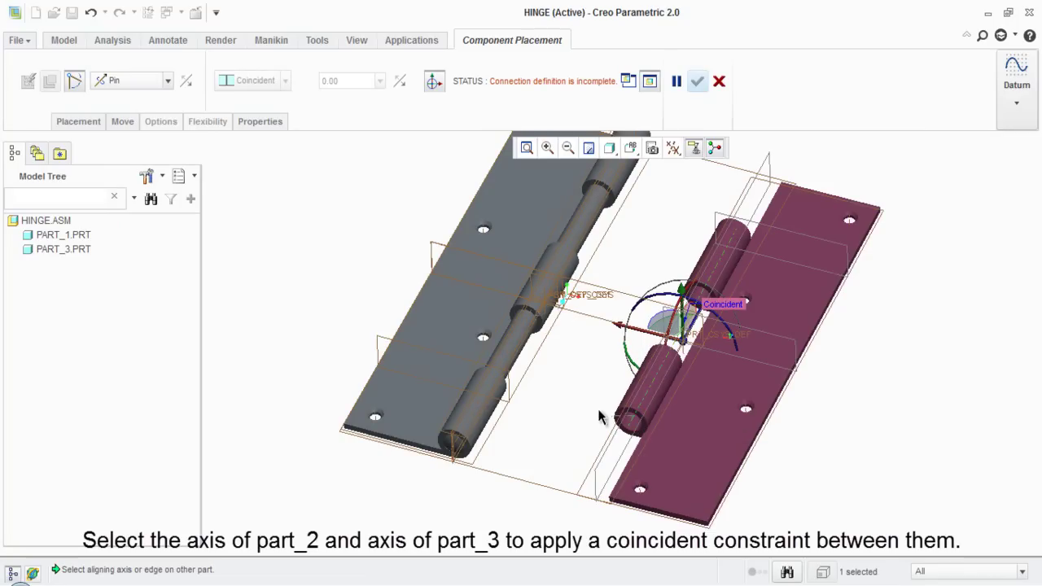
left_click(538, 306)
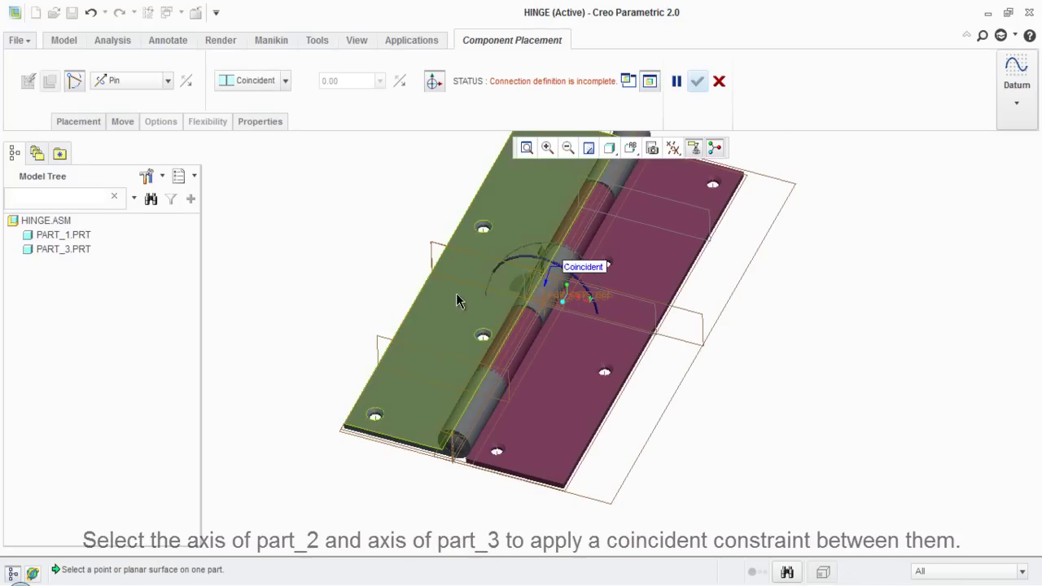
- Set part_2 and part_1 plate end faces as Pin translation references, apply, and restore default view
left_click(75, 122)
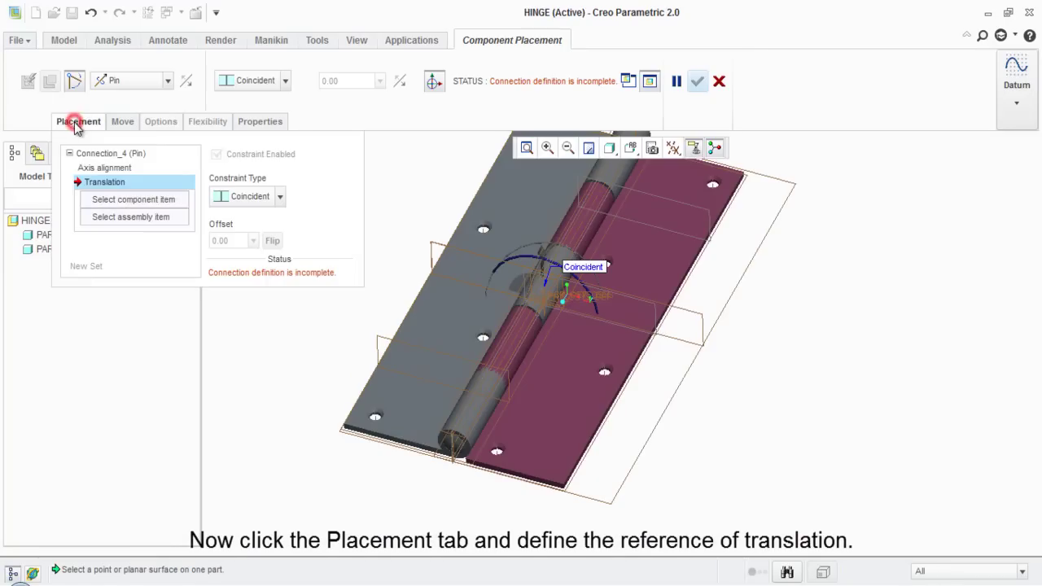
left_click(115, 204)
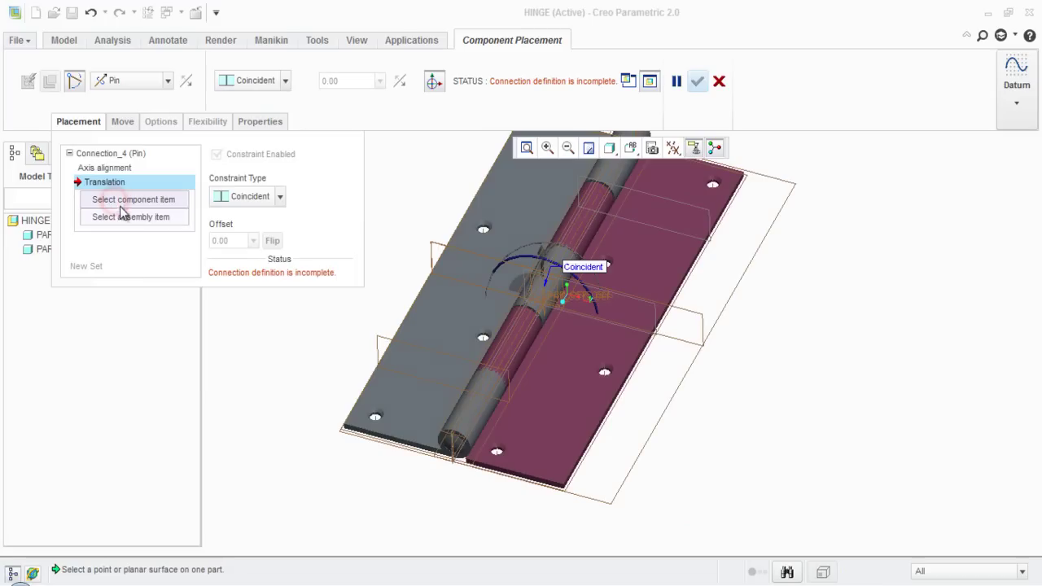
scroll(494, 473, "up", 2)
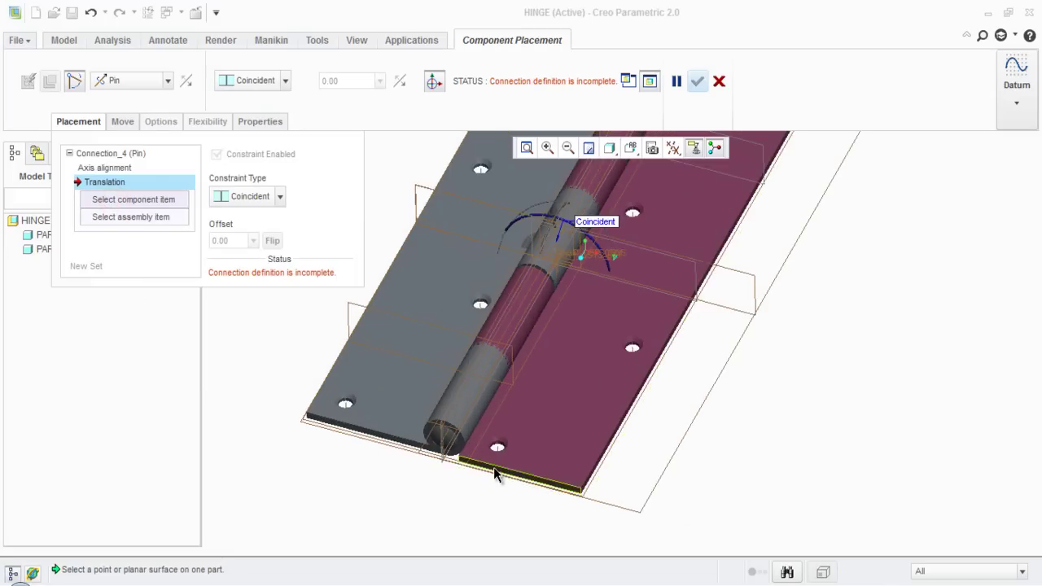
scroll(497, 475, "up", 2)
left_click(499, 474)
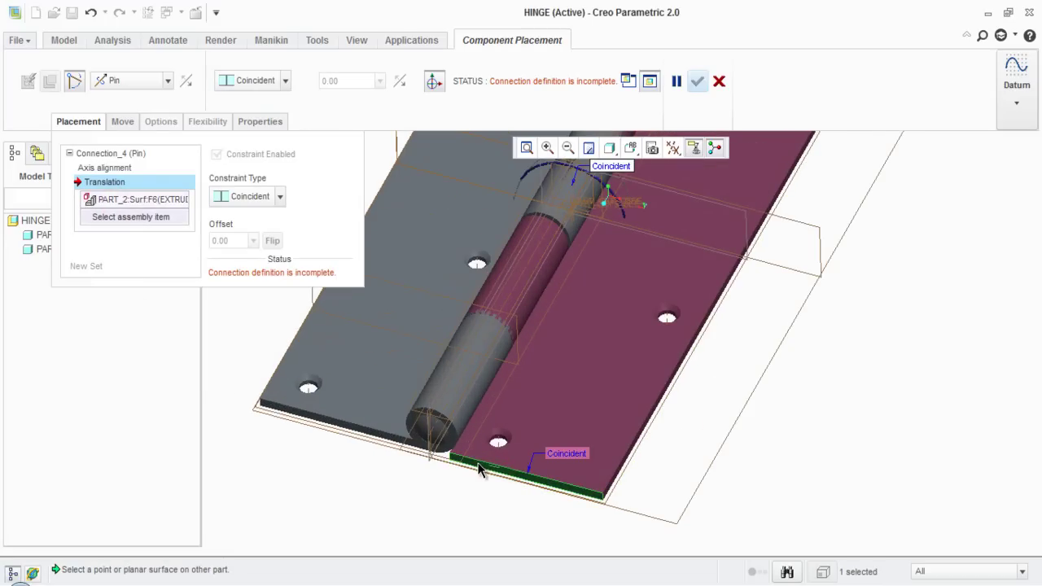
left_click(358, 434)
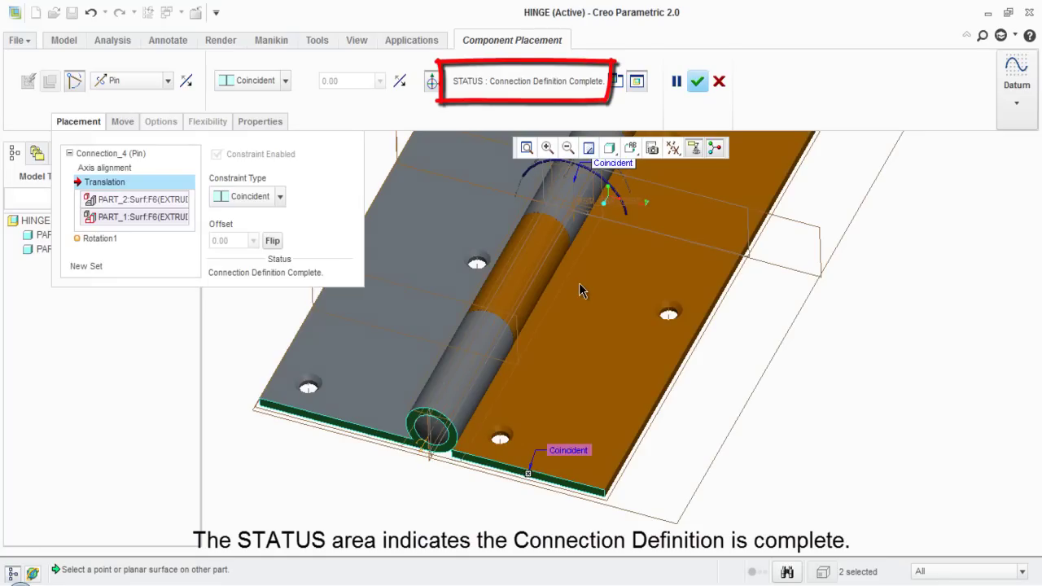
left_click(697, 83)
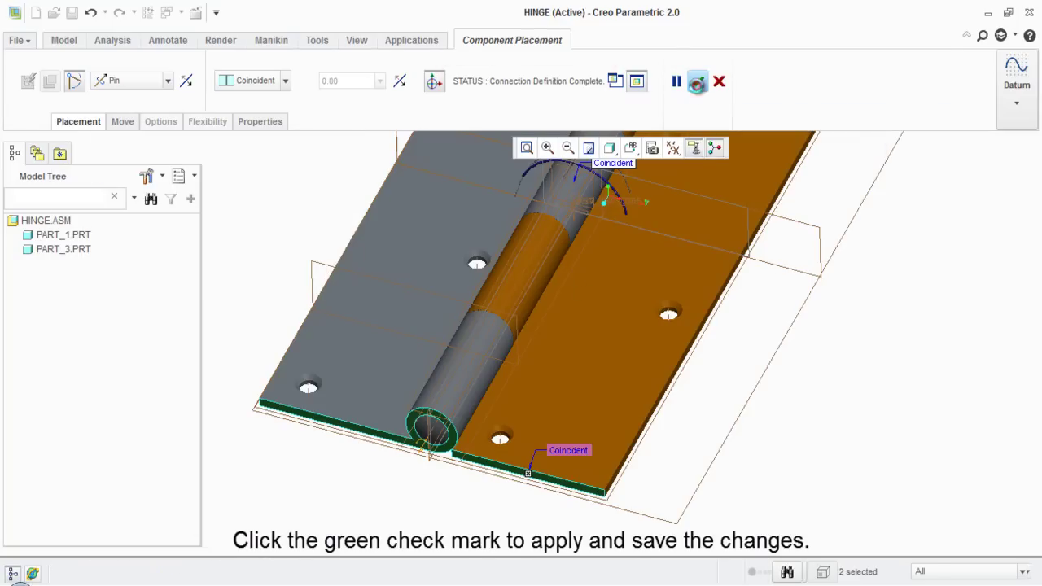
key("ctrl+d")
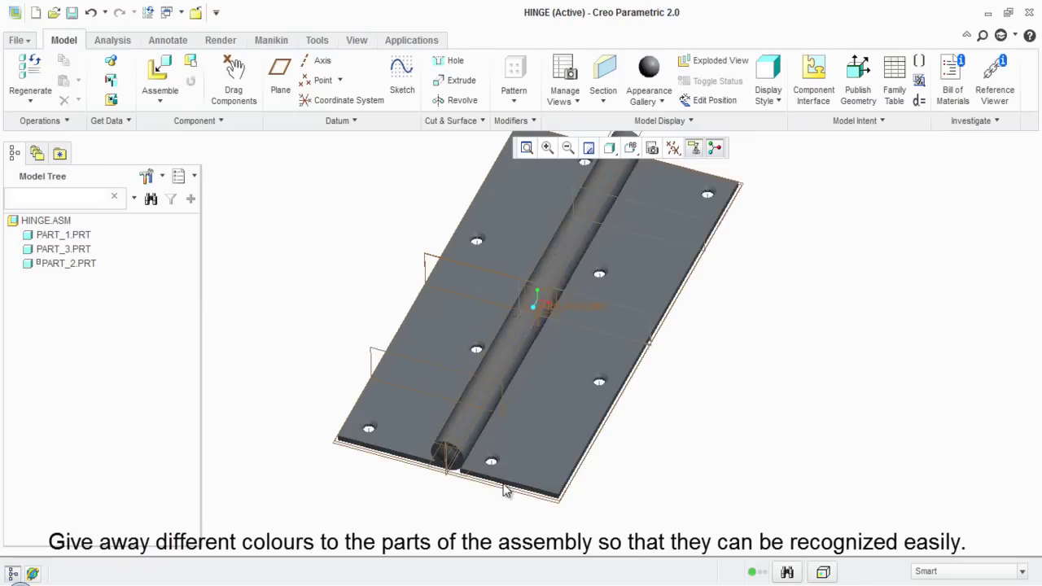
- Give PART_1 a light grey appearance from the Appearance Gallery
left_click(473, 319)
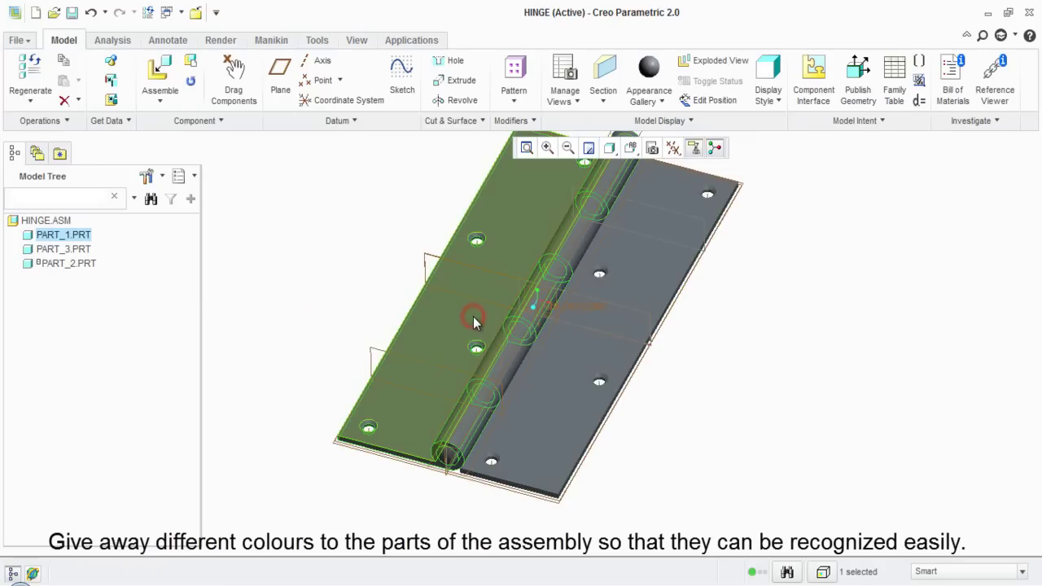
left_click(669, 102)
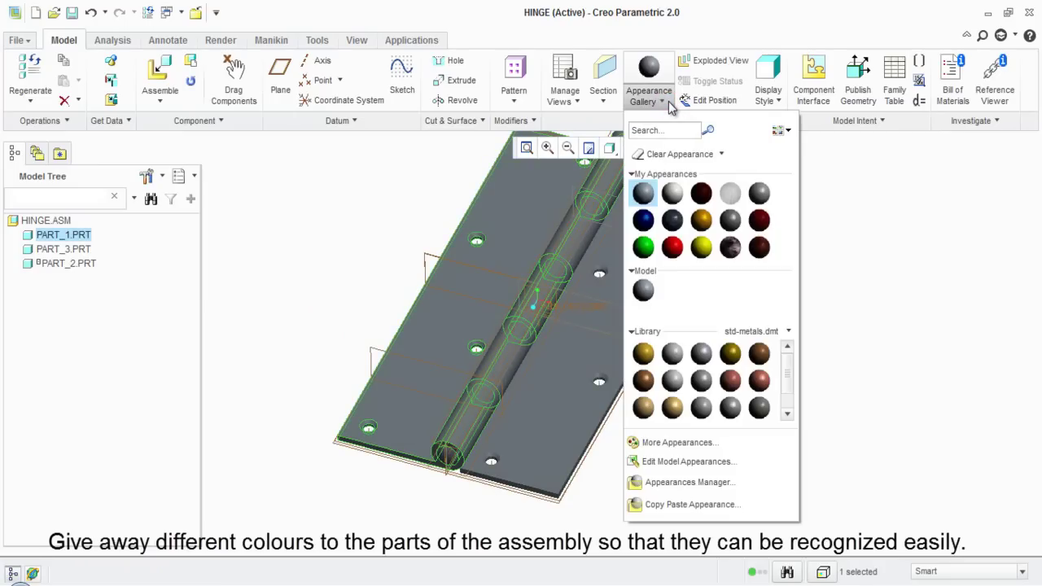
left_click(671, 199)
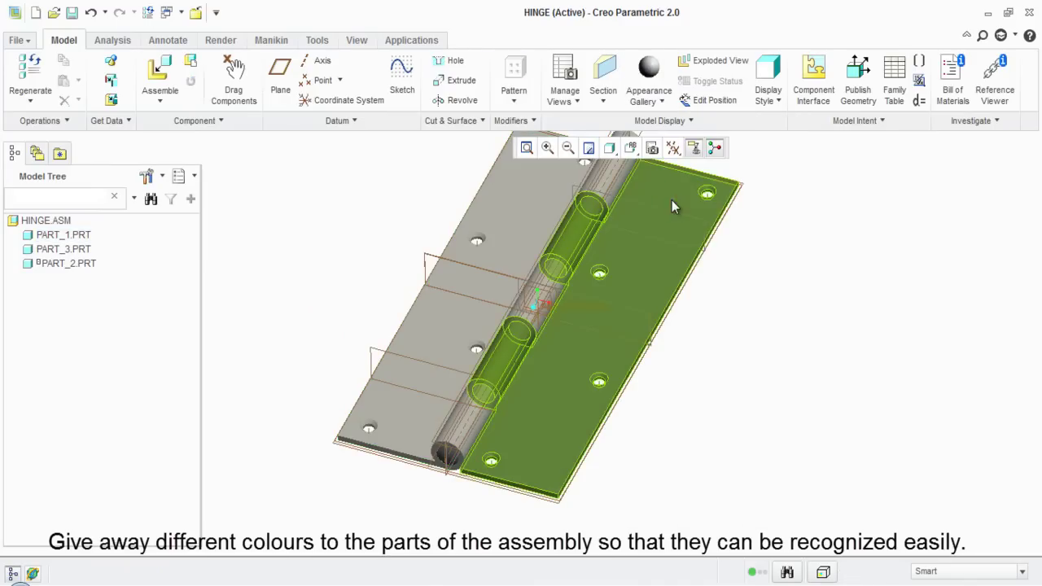
left_click(757, 293)
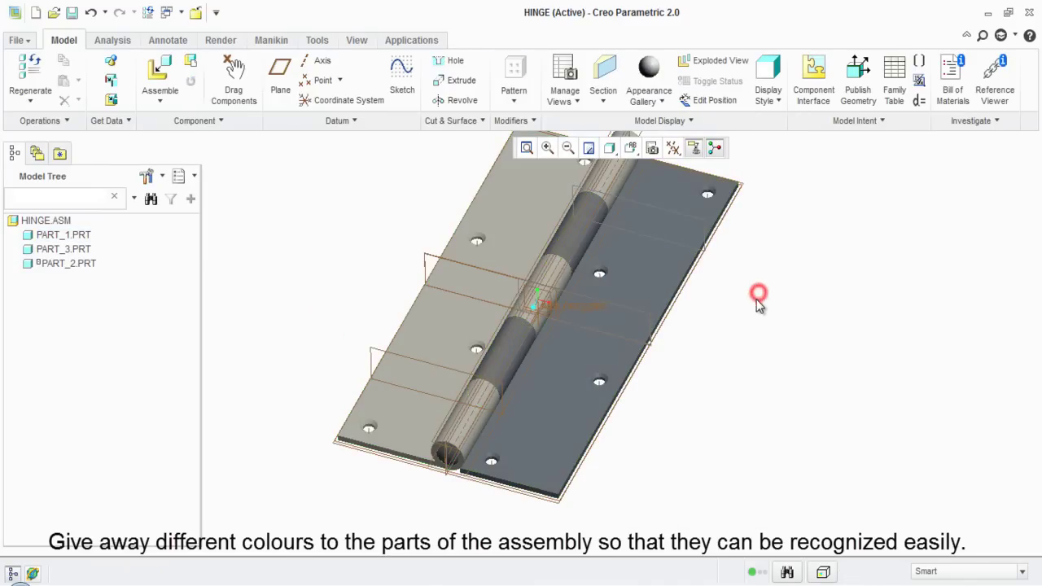
- Give PART_3 a gold library appearance
left_click(452, 460)
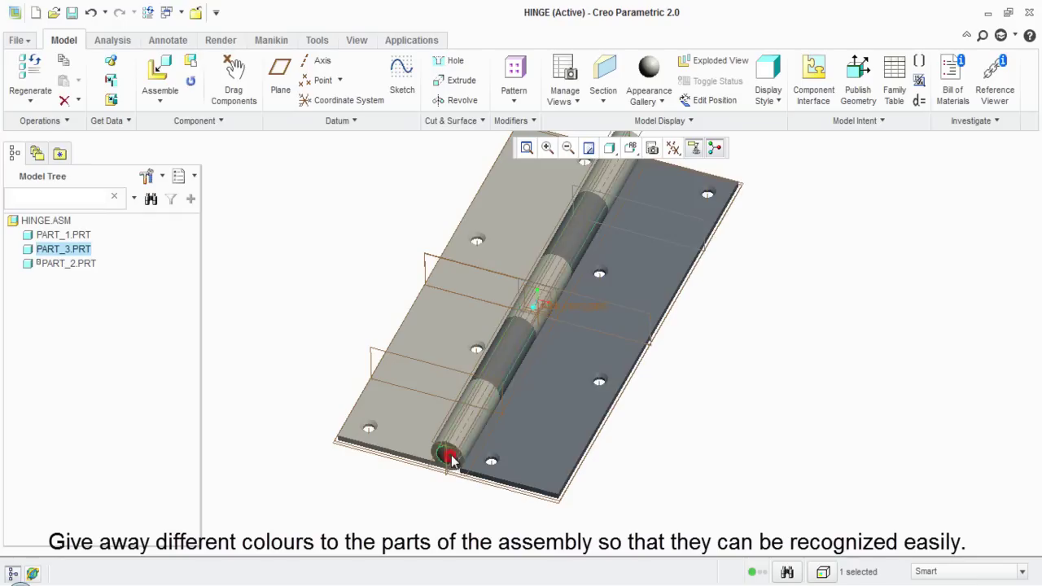
left_click(661, 101)
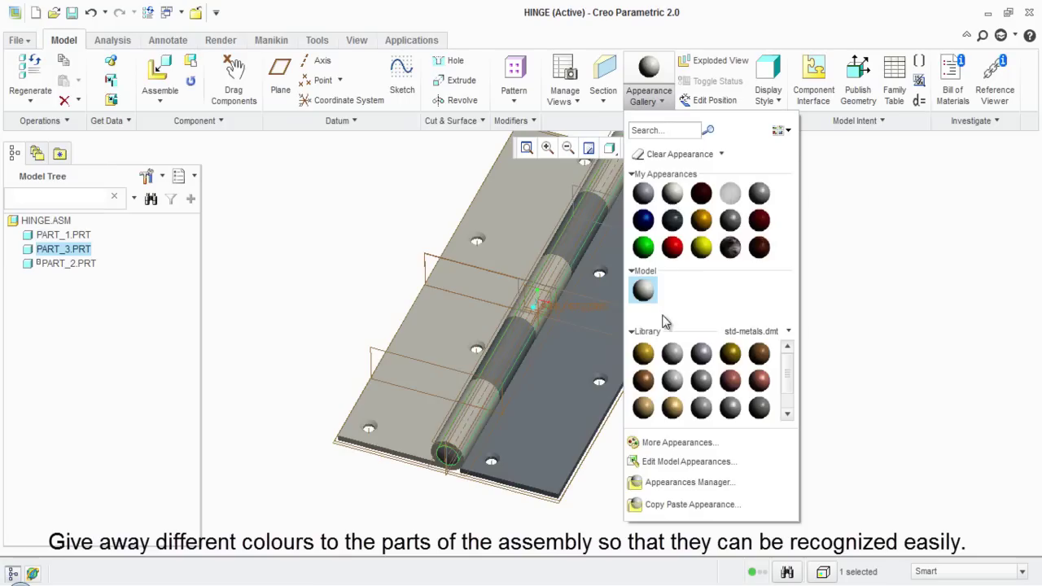
left_click(646, 353)
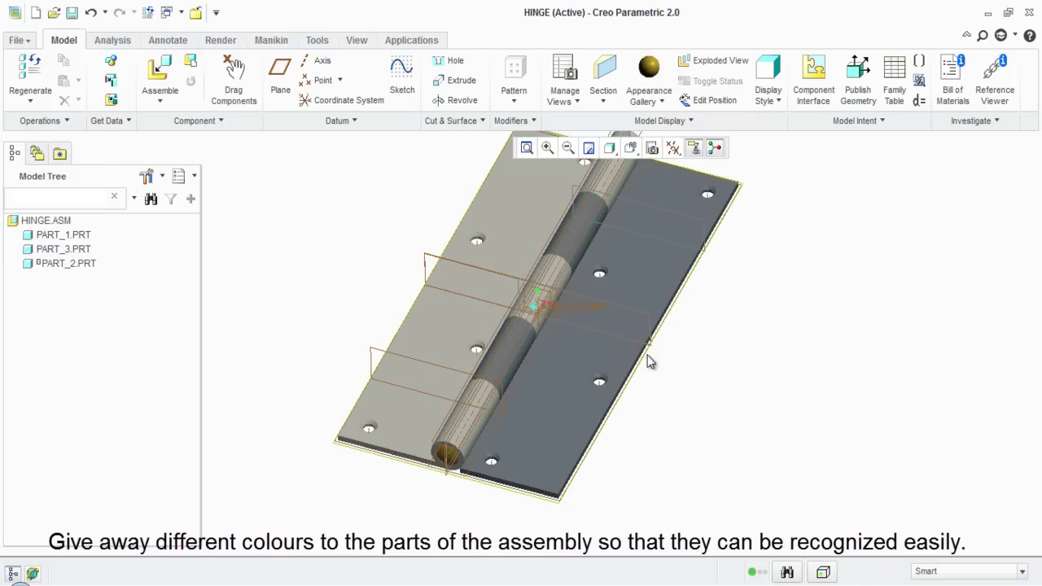
left_click(672, 413)
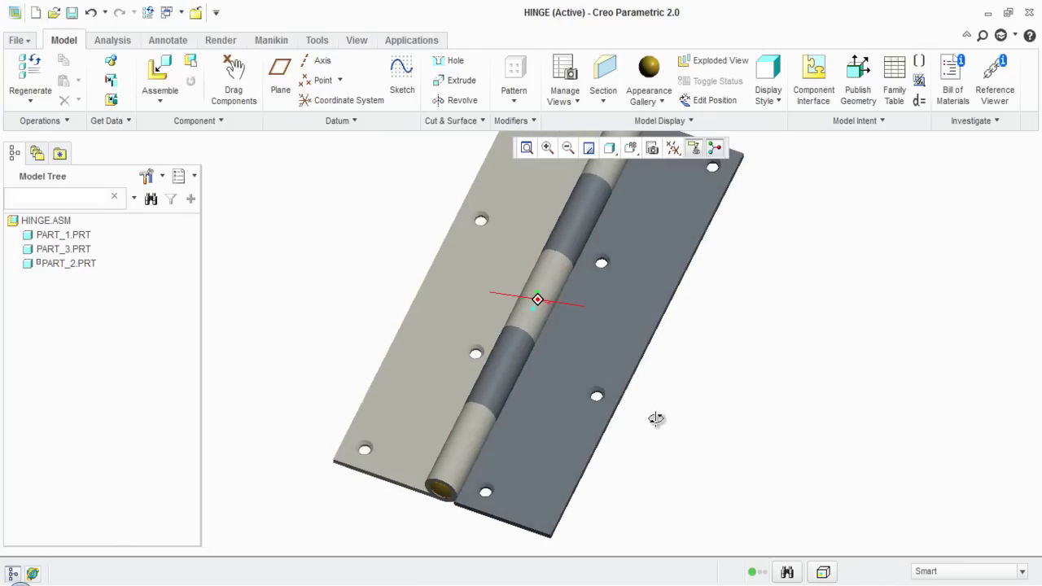
middle_click_drag(656, 418, 661, 383)
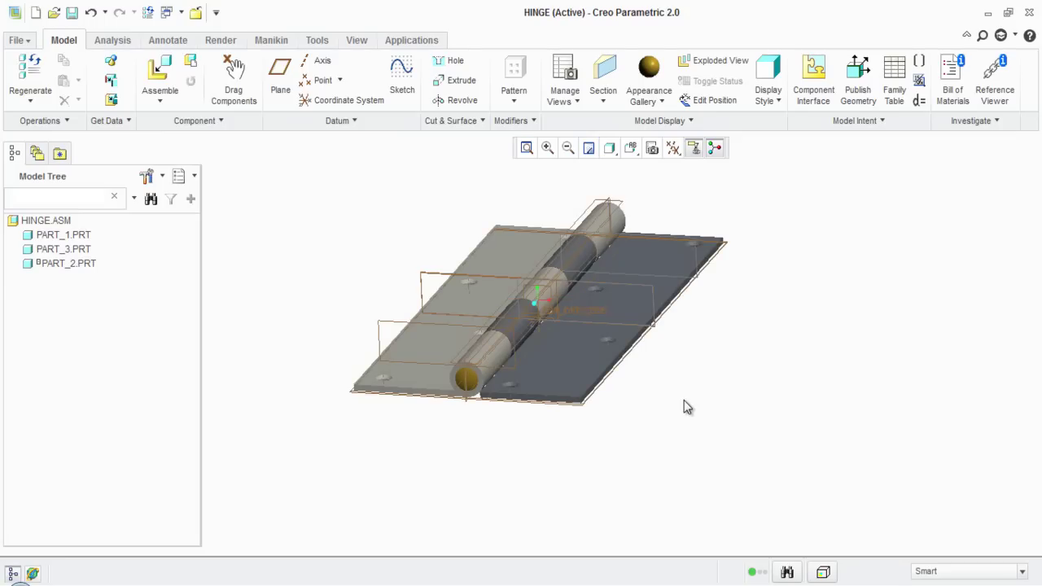
left_click(684, 400)
left_click(631, 148)
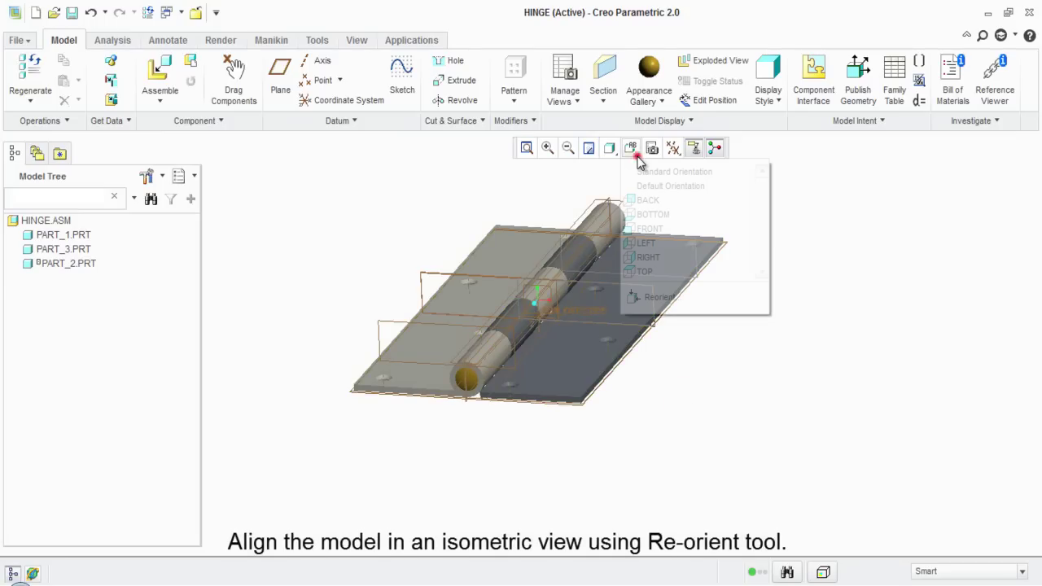
- Reorient the view using PART_1's plate face as Front and PART_2's plate face as Top
left_click(661, 297)
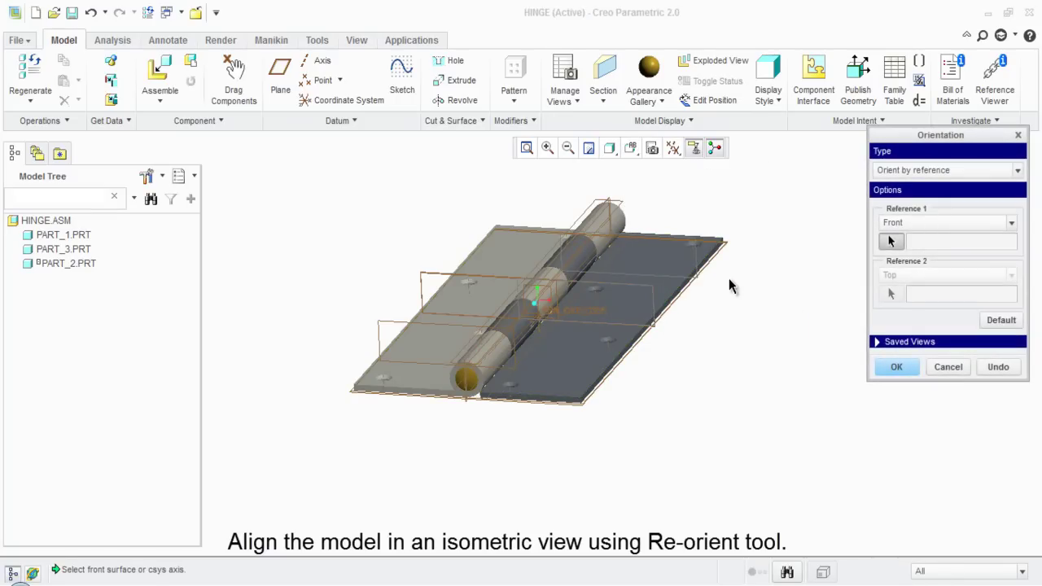
mouse_move(733, 291)
middle_mouse_down()
mouse_move(803, 282)
mouse_move(911, 313)
mouse_move(895, 298)
mouse_move(751, 342)
middle_mouse_up()
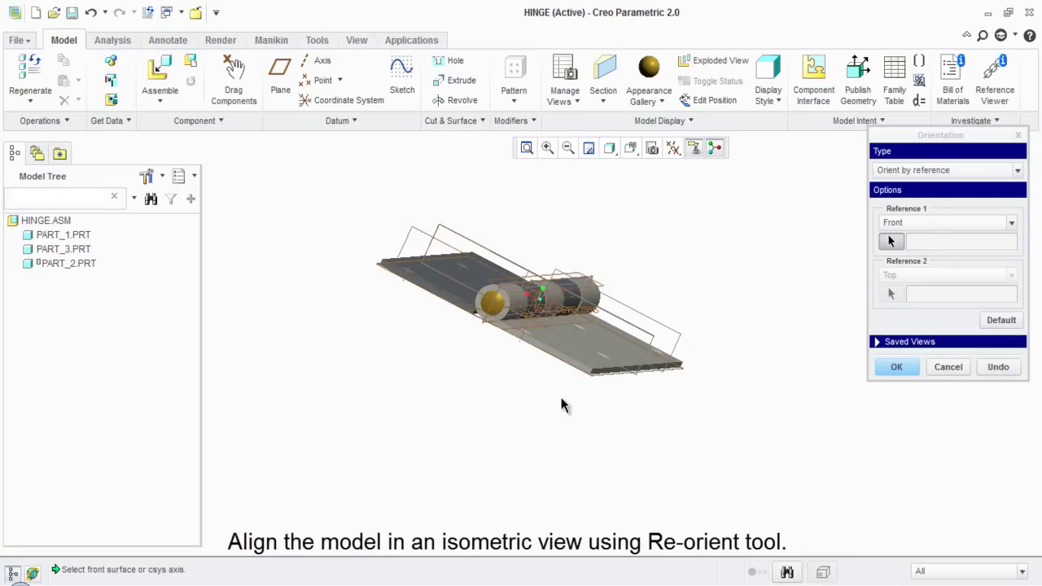
mouse_move(561, 405)
middle_mouse_down()
mouse_move(574, 373)
mouse_move(581, 396)
mouse_move(562, 400)
mouse_move(565, 416)
middle_mouse_up()
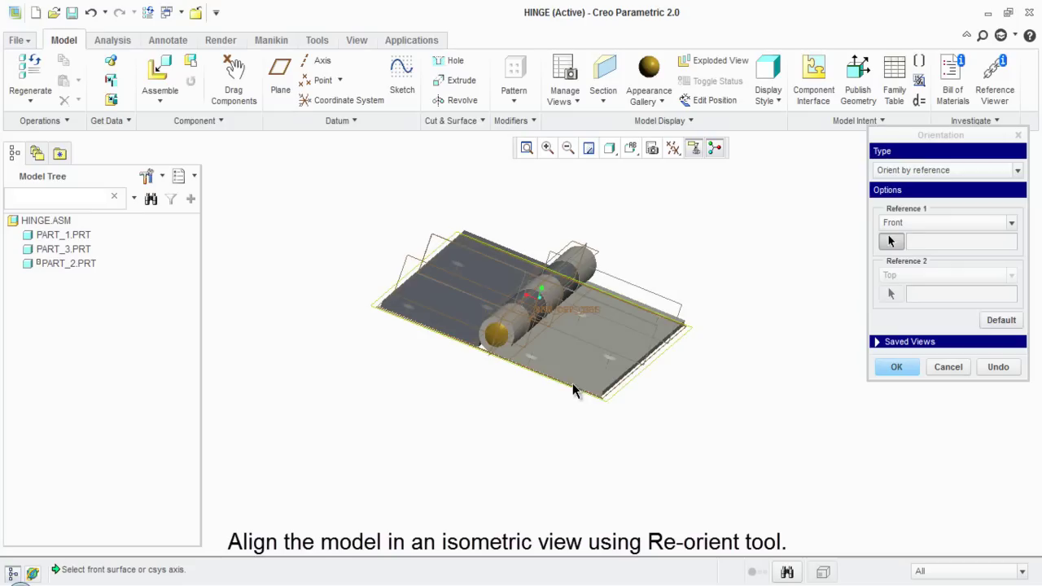
left_click(893, 245)
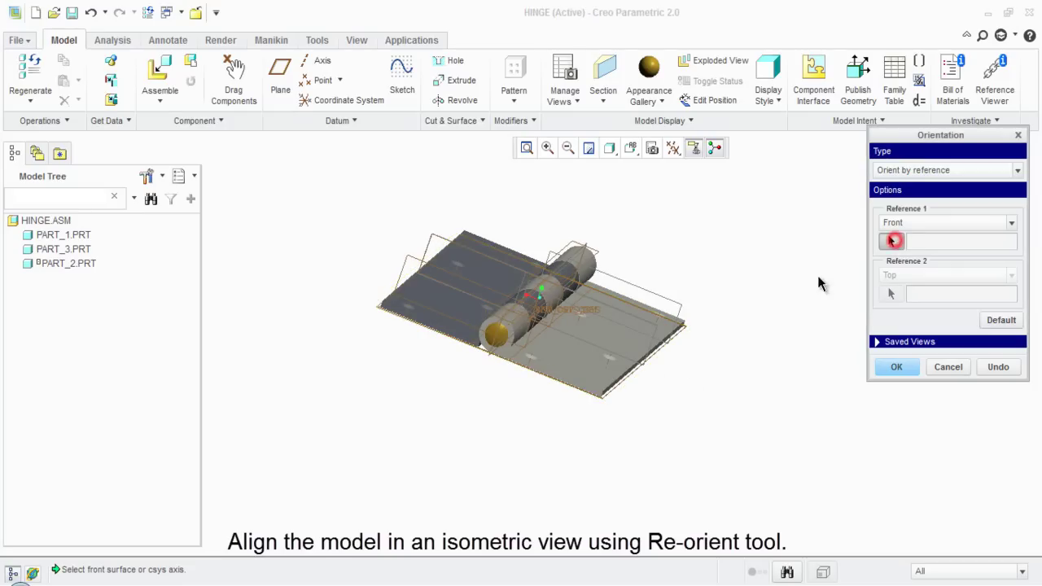
left_click(509, 361)
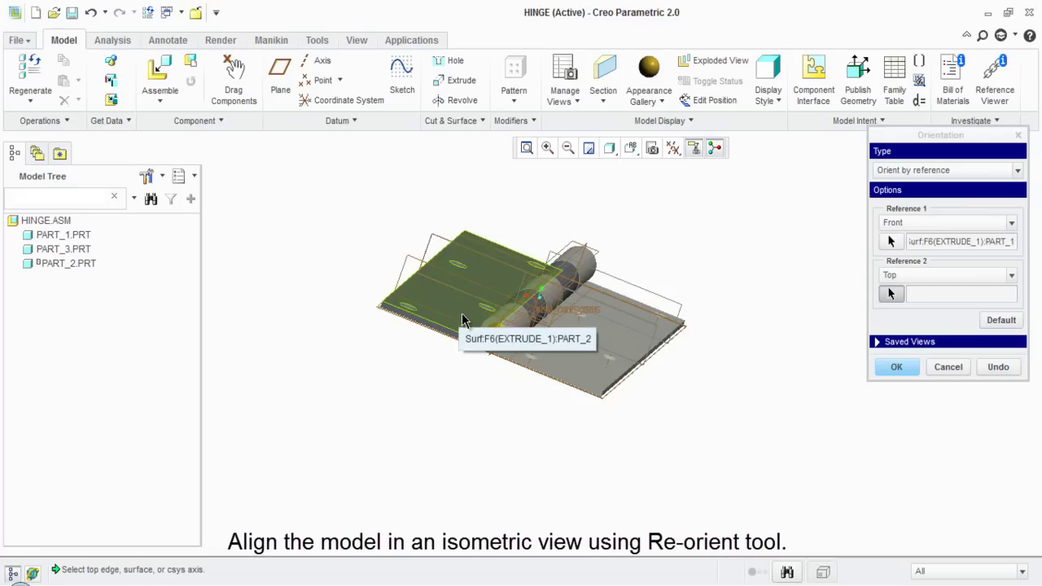
left_click(461, 317)
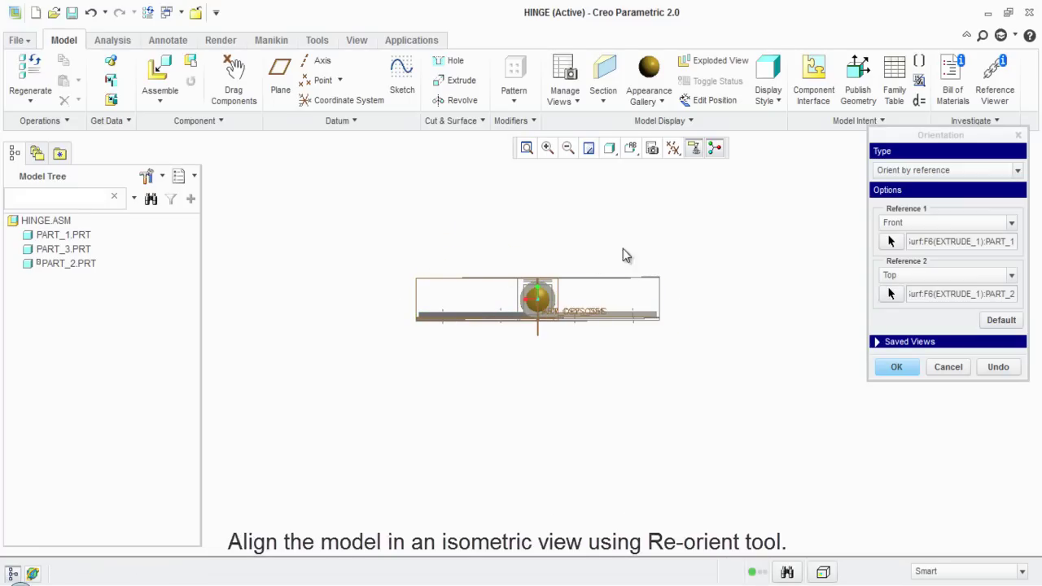
- Apply a Dynamic orient with Spin V -45 and Spin H 30 for an isometric view
left_click(936, 170)
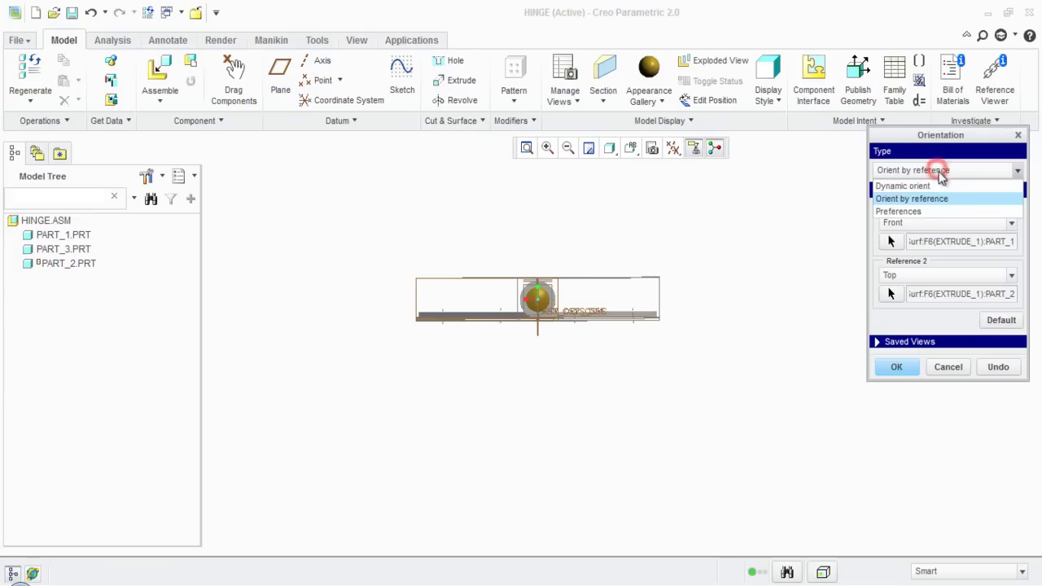
left_click(938, 187)
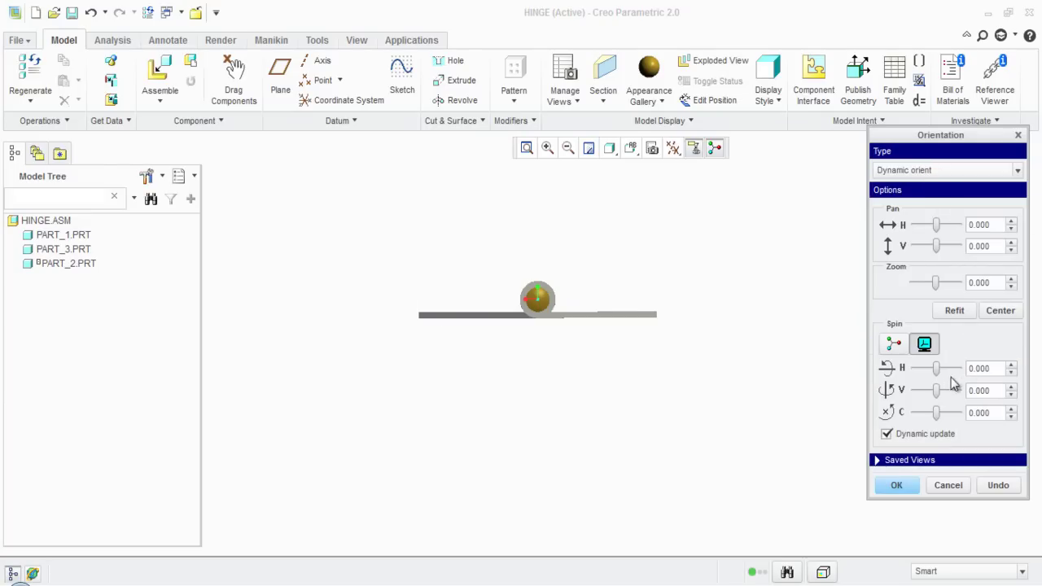
left_click_drag(939, 397, 936, 397)
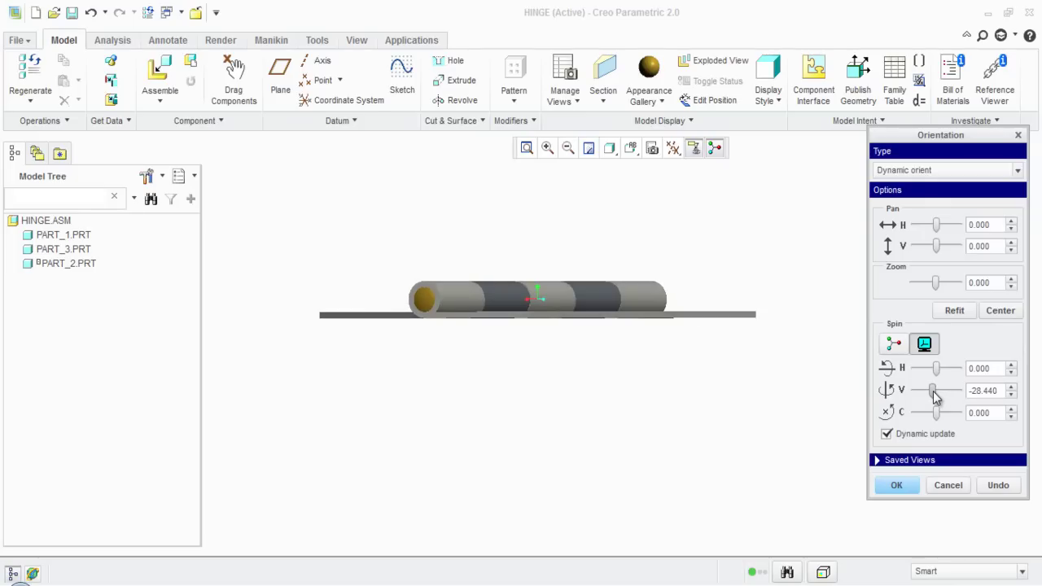
double_click(981, 391)
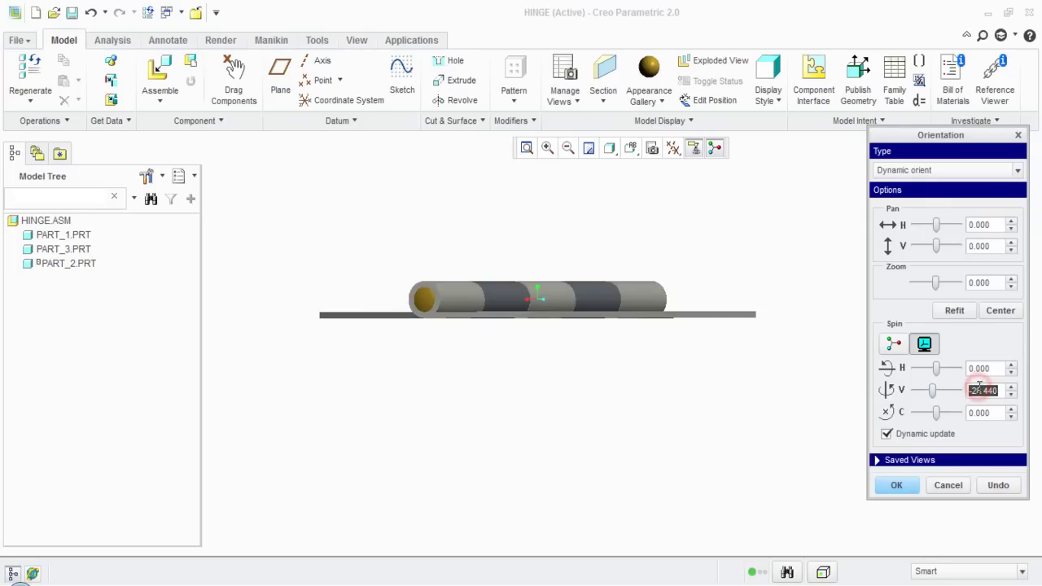
type("-45")
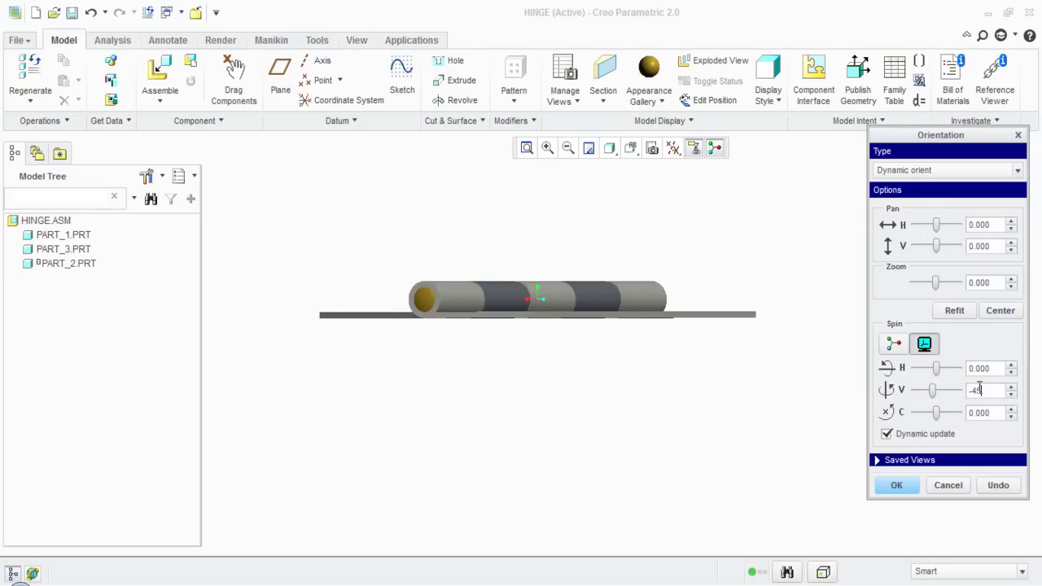
double_click(971, 368)
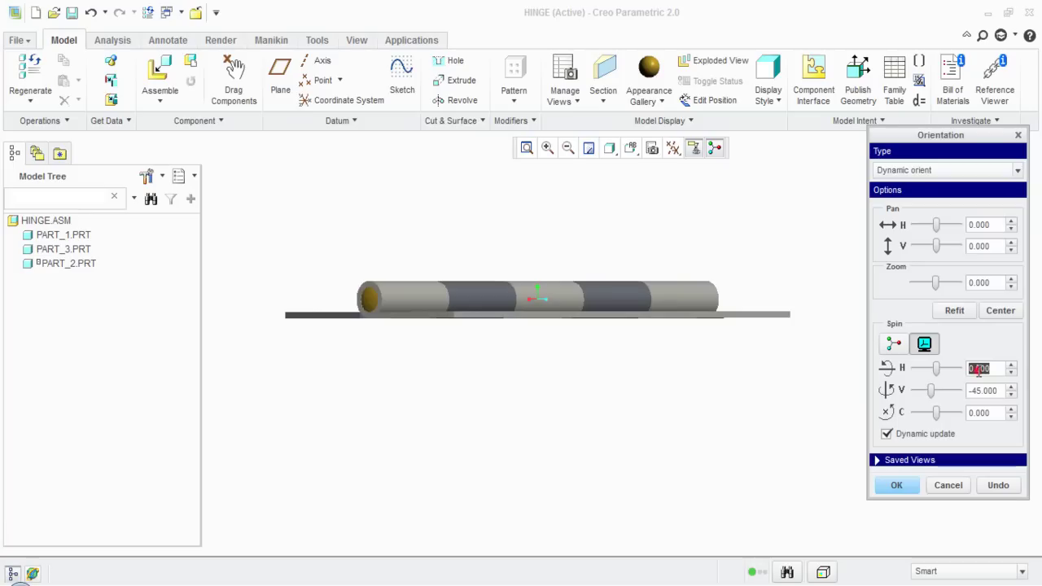
type("30")
key("Tab")
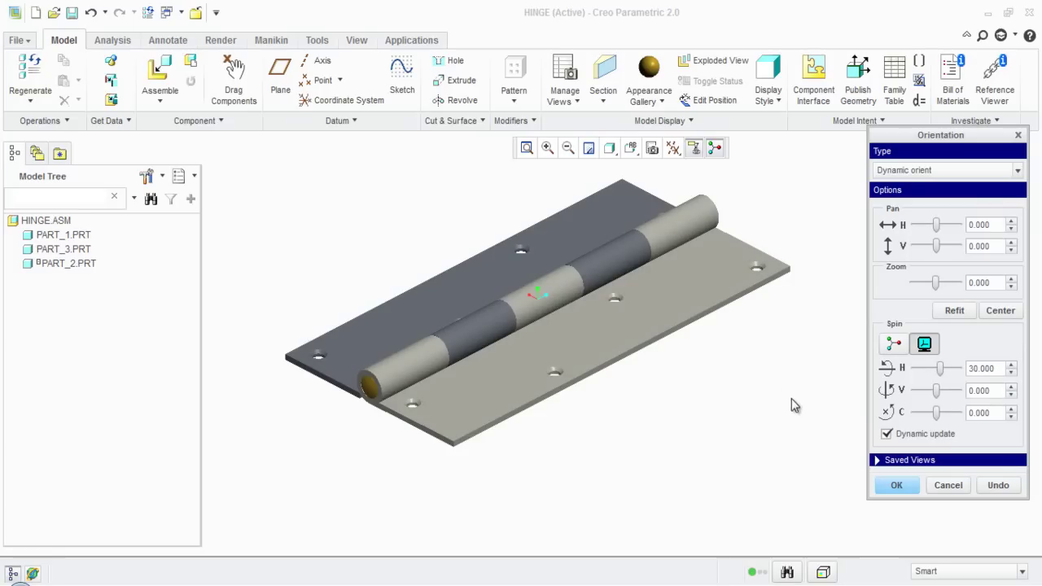
left_click(887, 484)
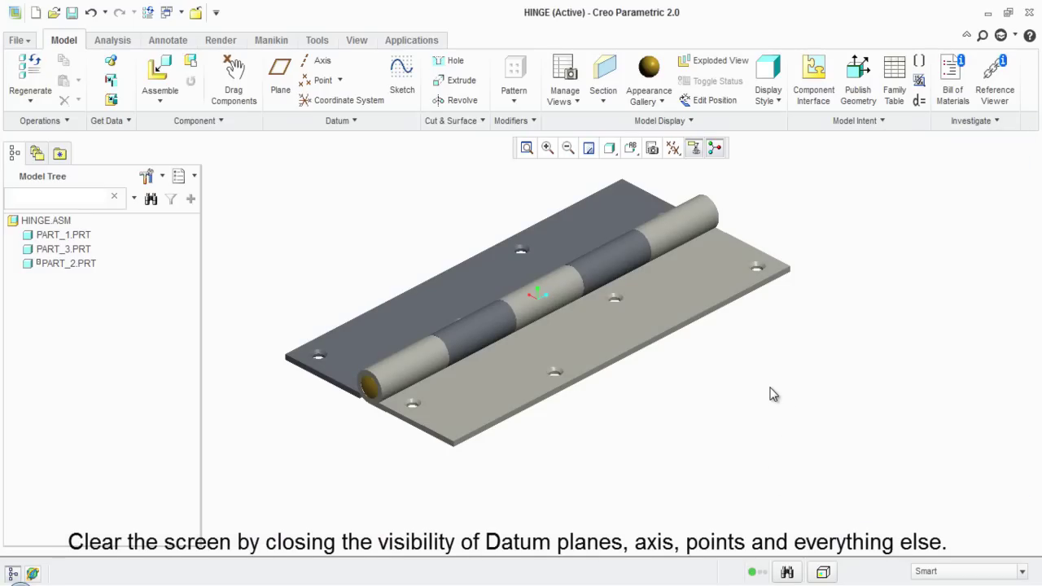
- Turn off spin centre and annotation display and uncheck every datum display filter
left_click(715, 148)
left_click(695, 149)
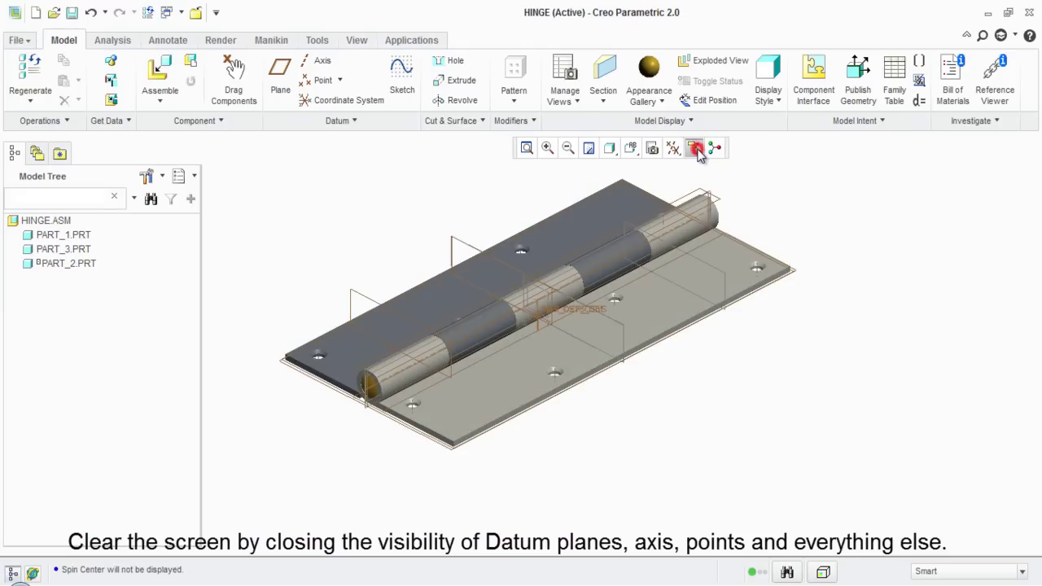
left_click(674, 148)
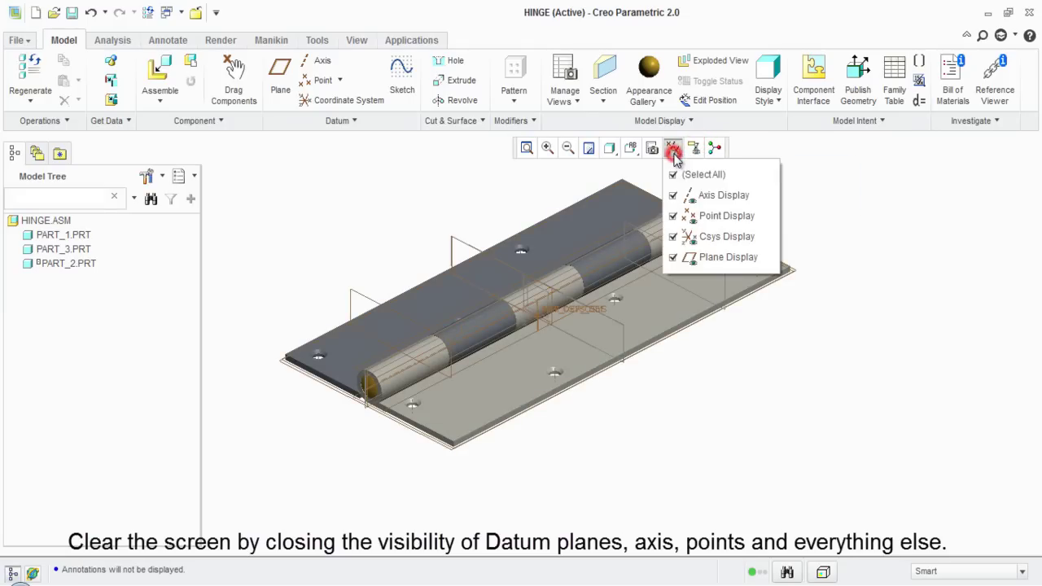
left_click(674, 174)
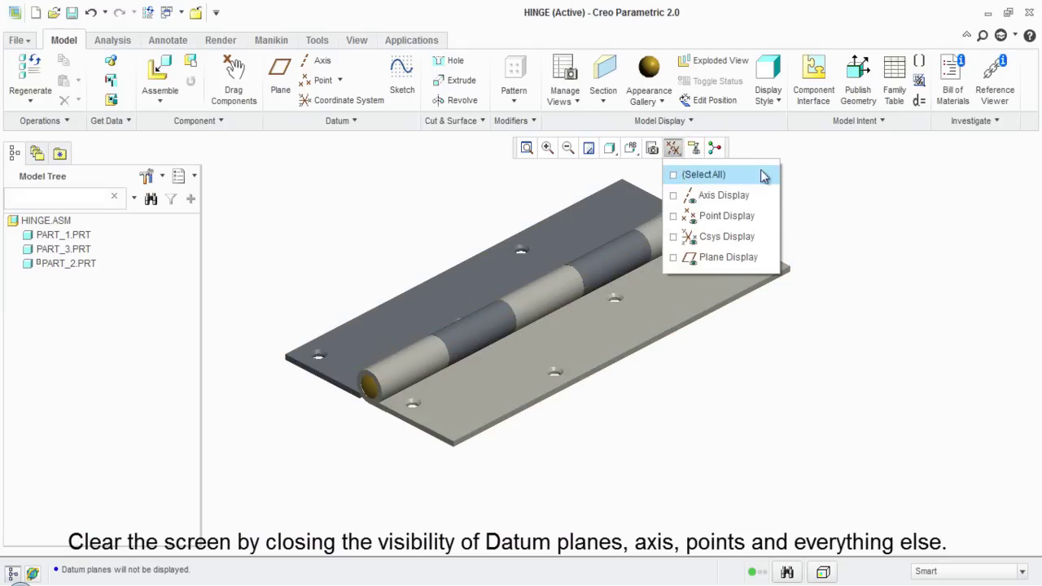
left_click(793, 170)
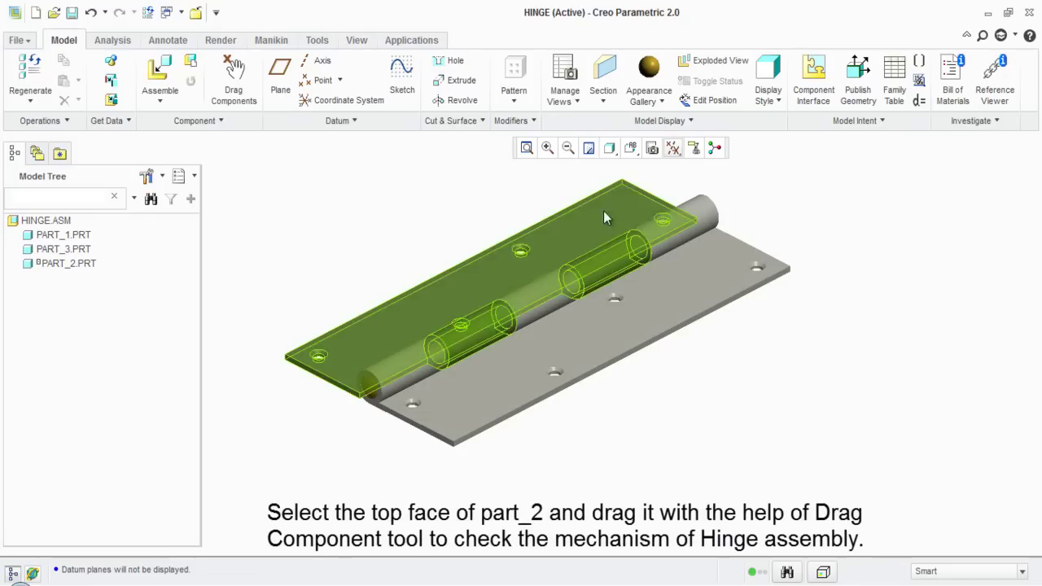
- Drag PART_2's top face to swing its leaf open about the pin
left_click(230, 104)
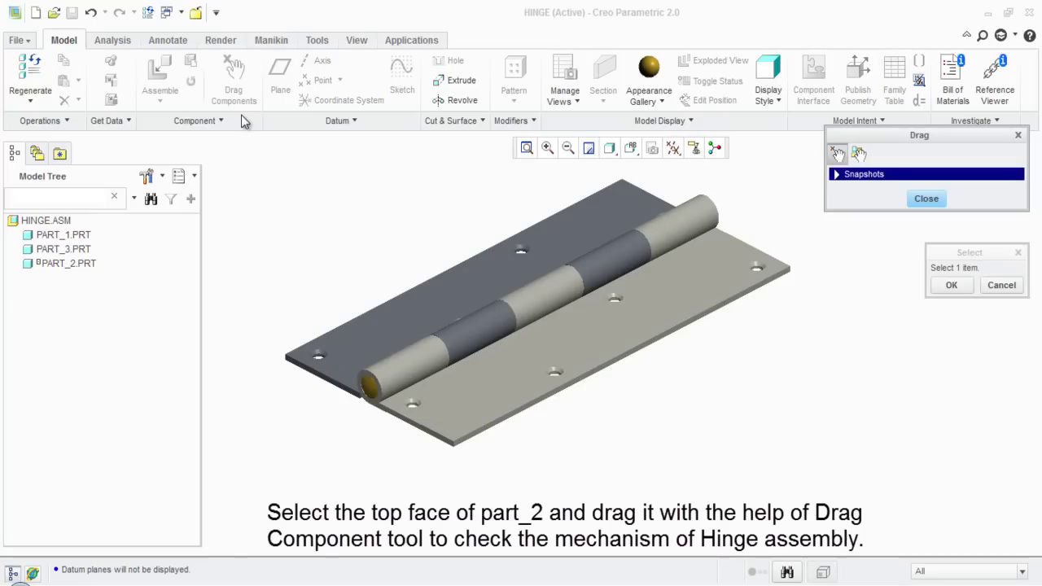
left_click(359, 345)
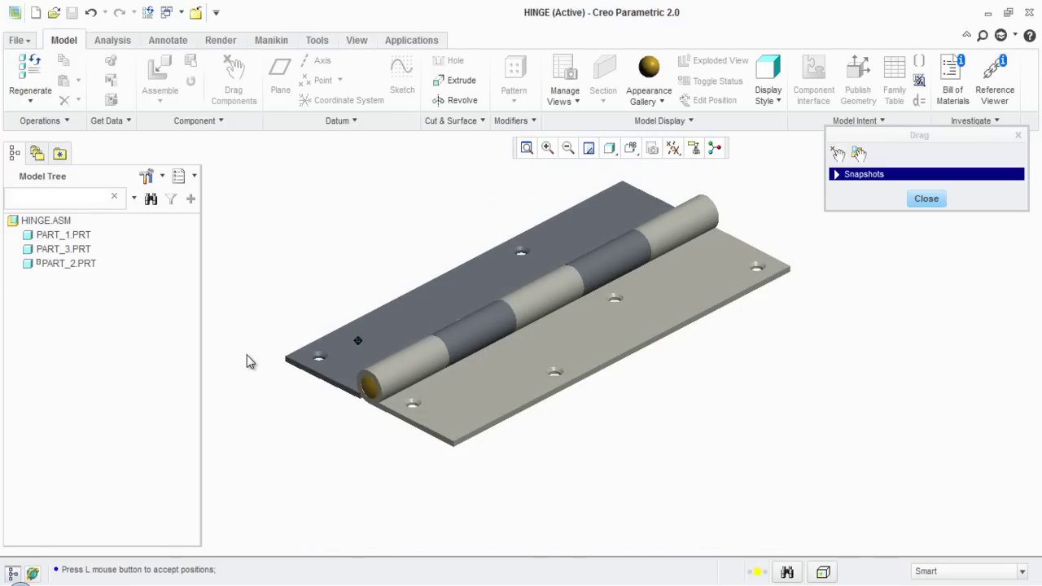
left_click(386, 307)
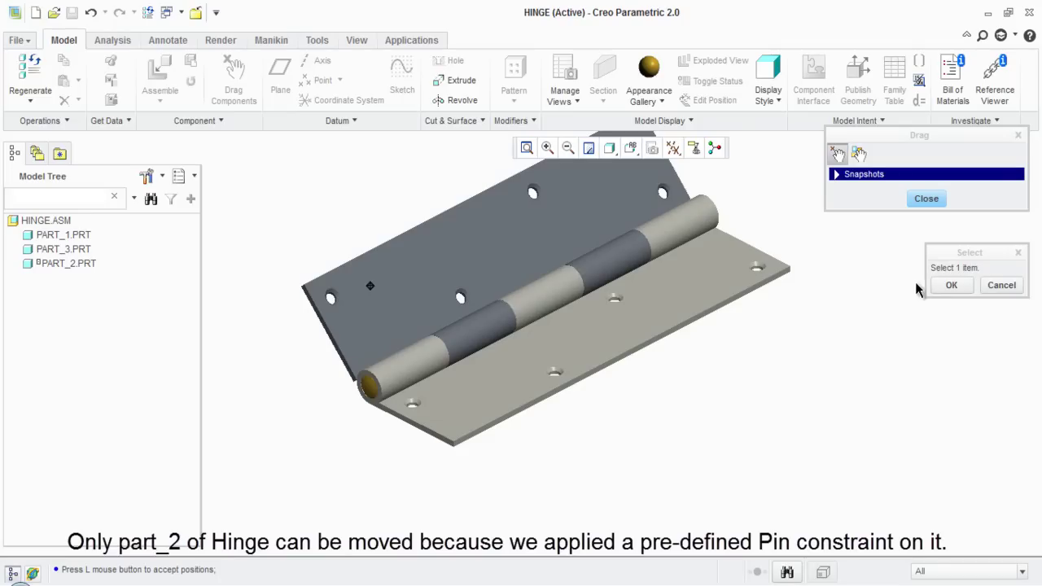
left_click(938, 286)
left_click(927, 198)
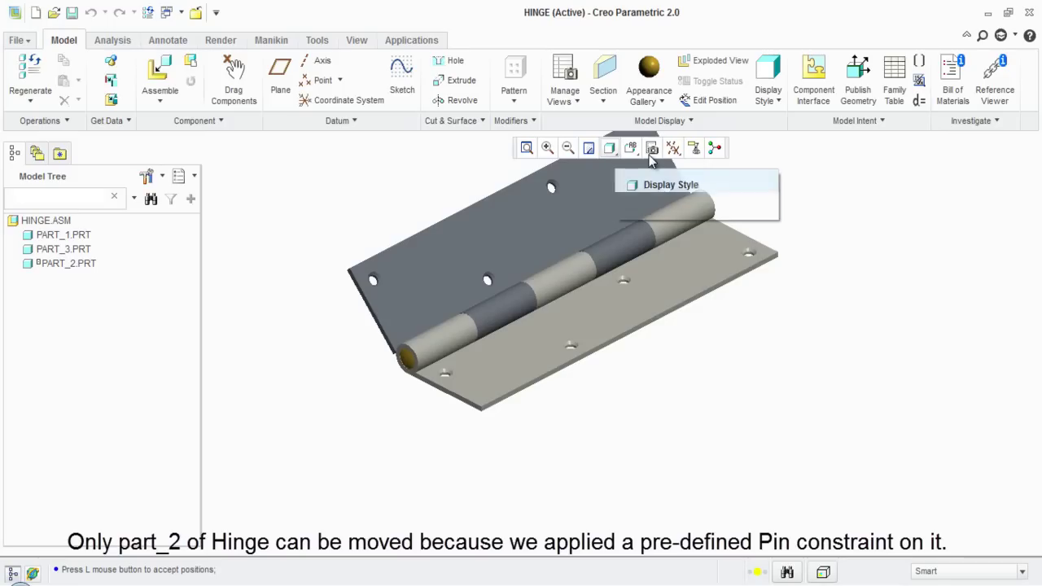
- Refit the opened hinge through Reorient with Dynamic orient and accept it
left_click(632, 151)
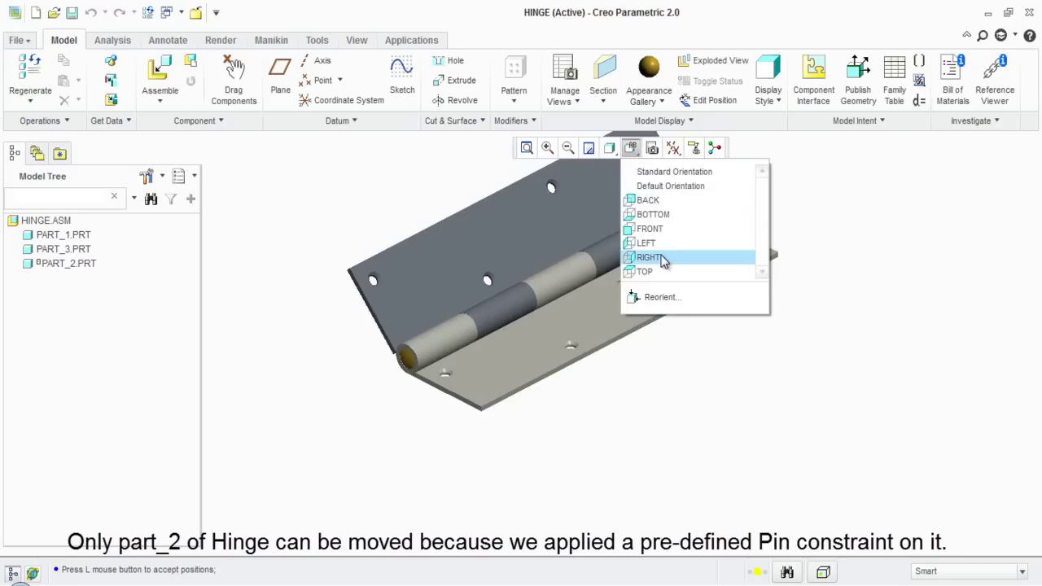
left_click(660, 297)
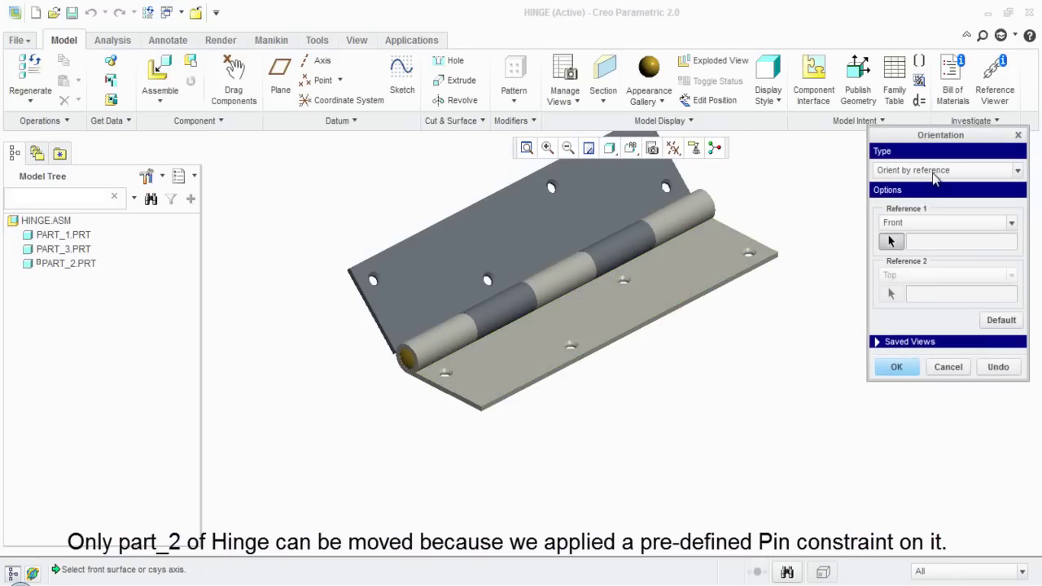
left_click(932, 171)
left_click(904, 187)
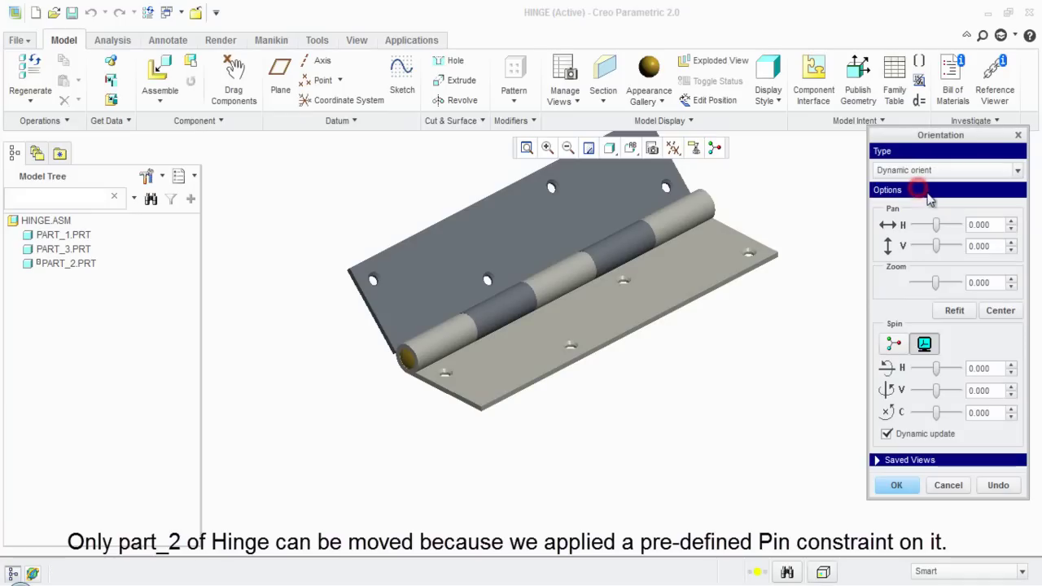
left_click(954, 311)
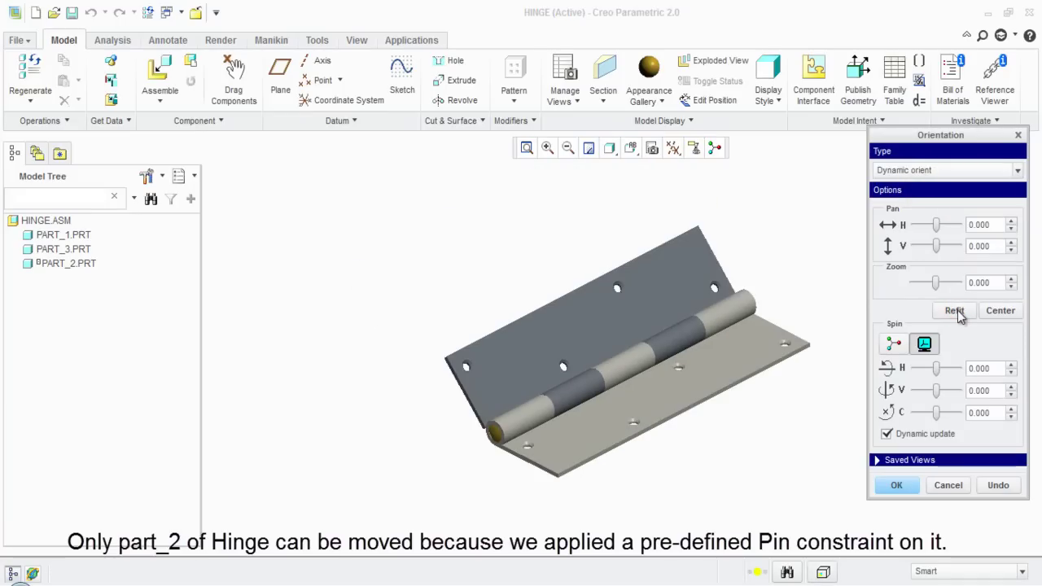
left_click(901, 484)
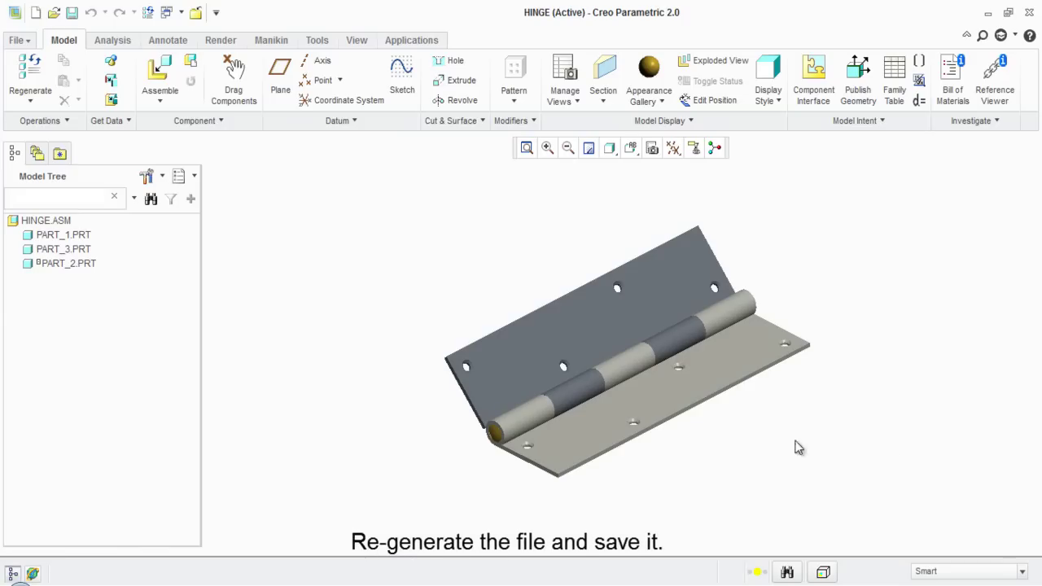
- Regenerate the three-part HINGE assembly and save it as HINGE.ASM
left_click(29, 101)
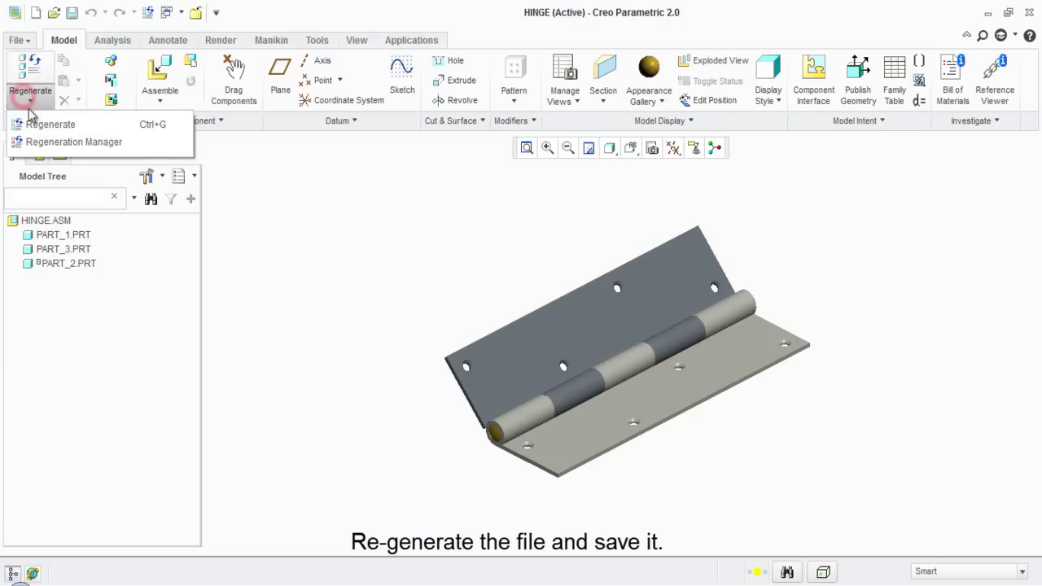
left_click(49, 123)
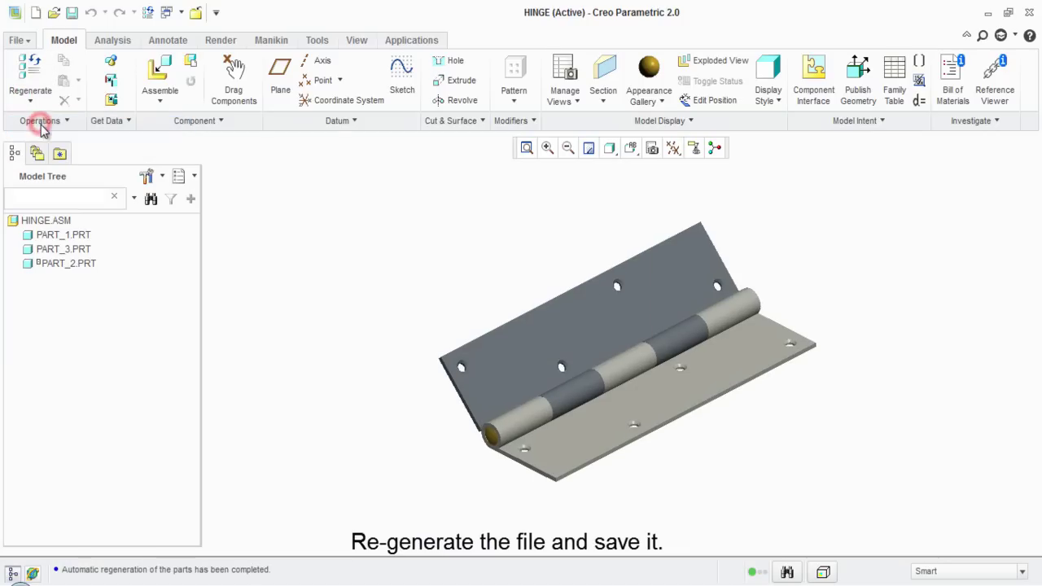
left_click(281, 246)
left_click(72, 14)
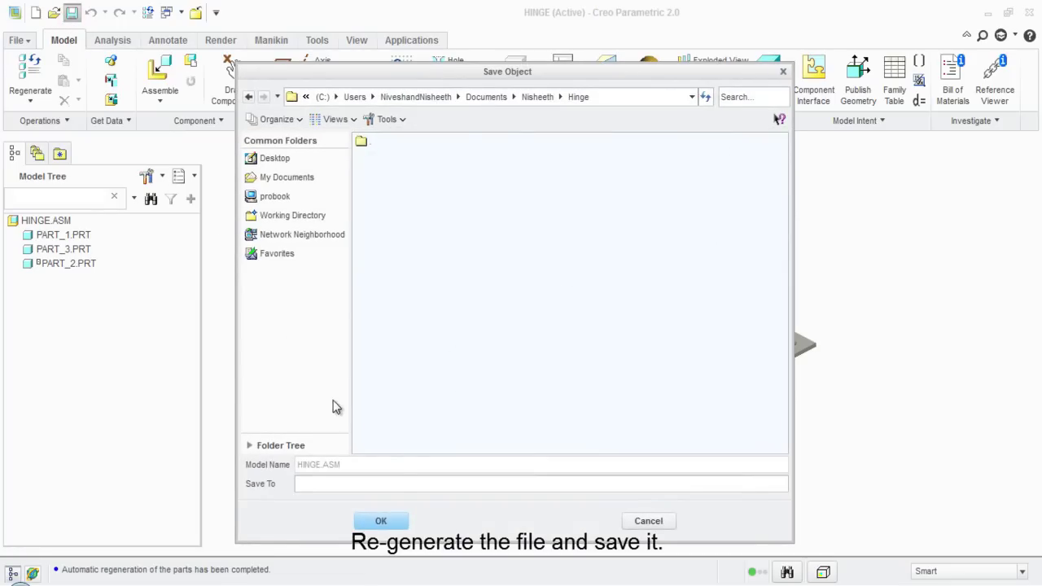
left_click(394, 522)
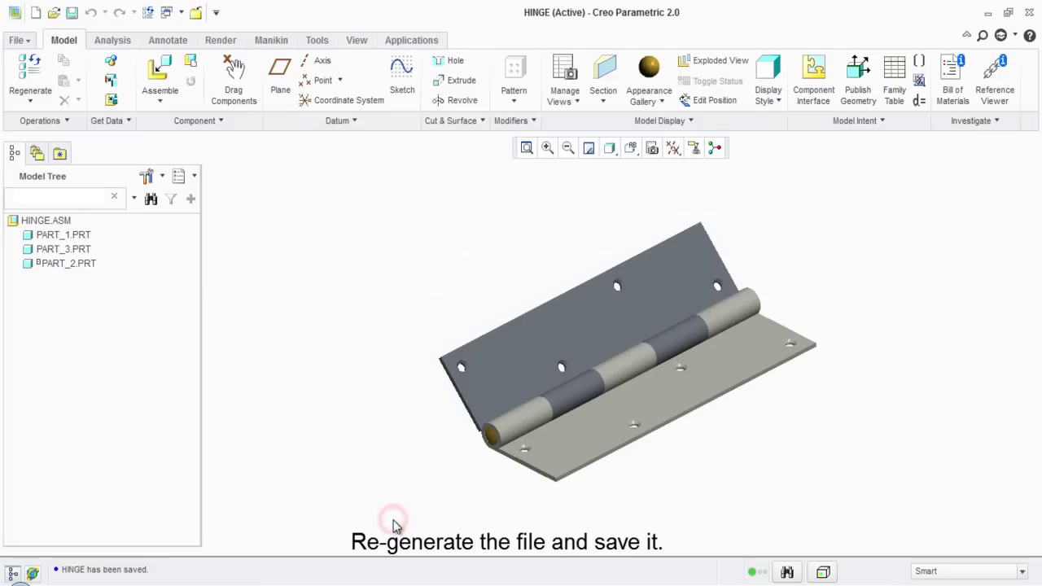
left_click(393, 521)
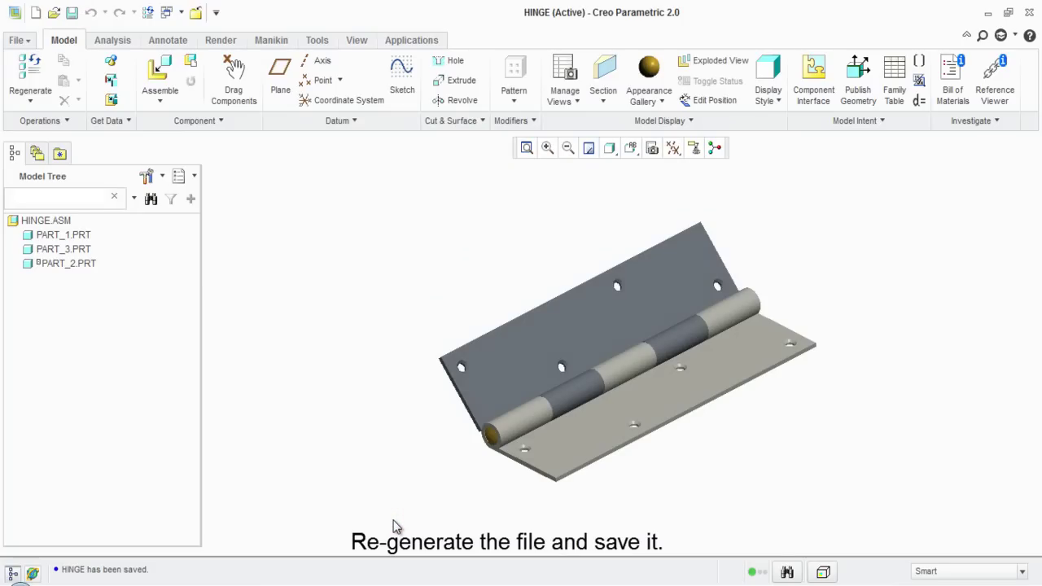